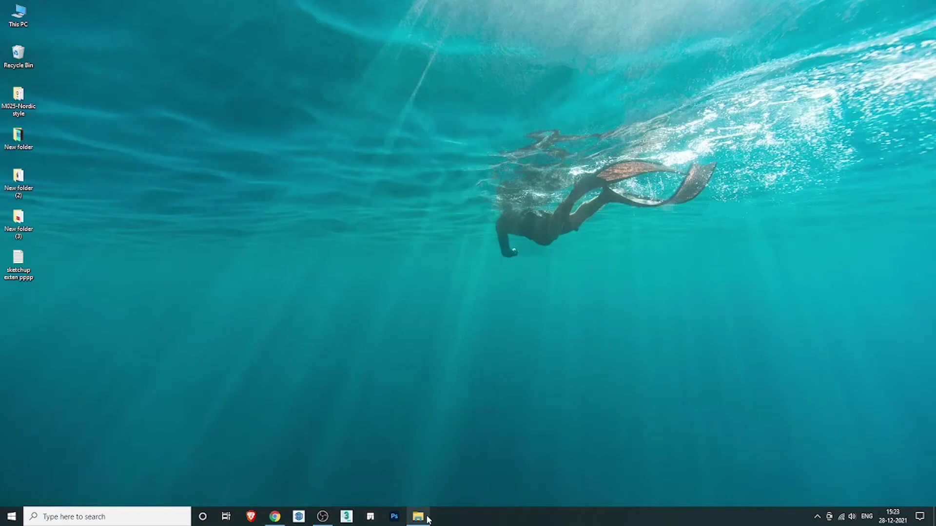
Launch the Illustrator 2022 Set-up program from the Adobe 2022 folder on the DVD drive.
{"action": "left_click", "coordinate": [418, 516]}
{"action": "double_click", "coordinate": [105, 140]}
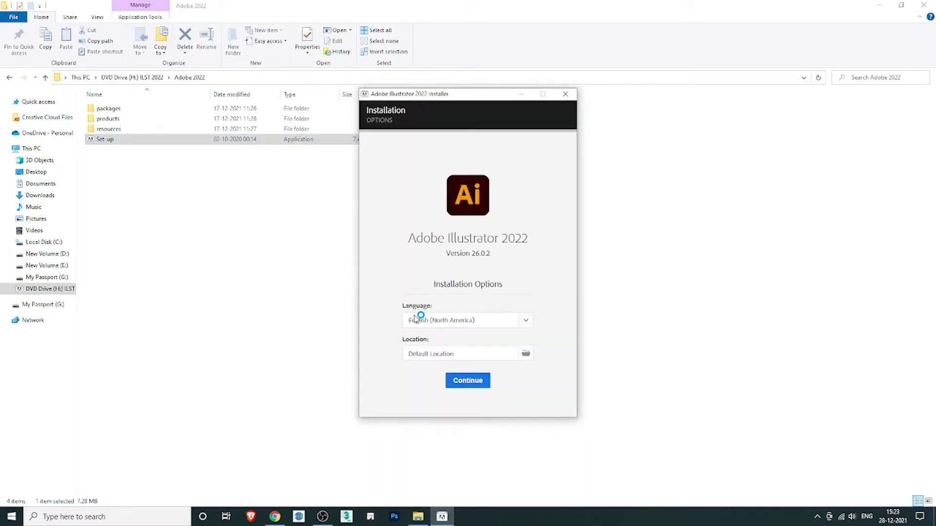
Install Illustrator 2022 with English and the Default Location, waiting until Install Complete appears.
{"action": "left_click", "coordinate": [468, 385]}
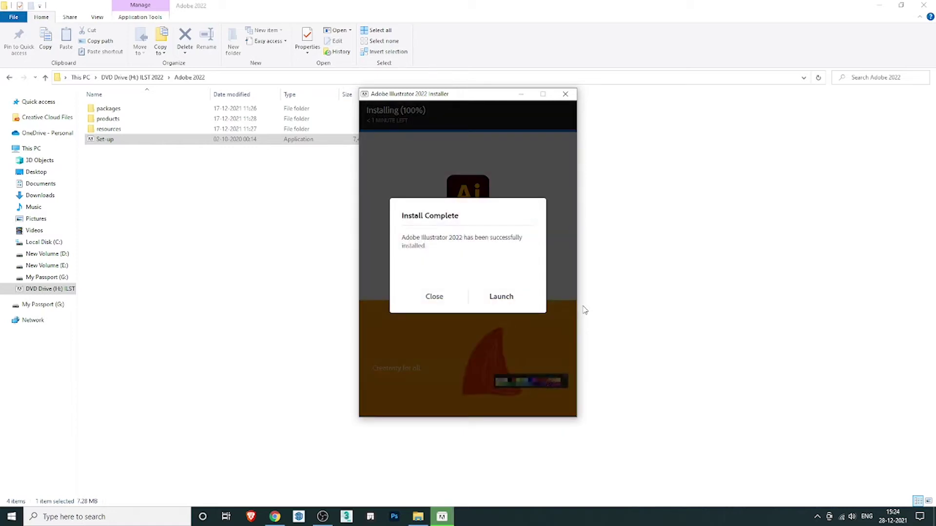
Close the installer, refresh the desktop, and launch Adobe Illustrator 2022 from the Start menu.
{"action": "left_click", "coordinate": [437, 299]}
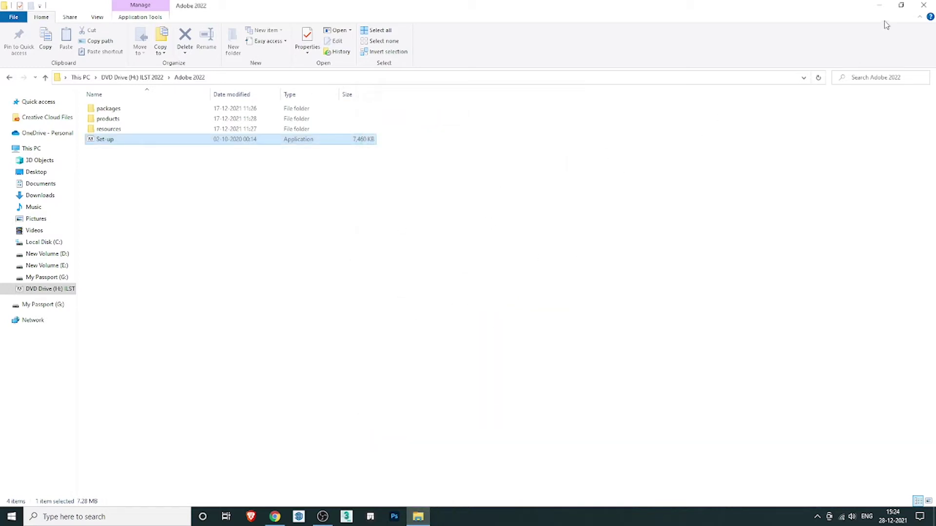
{"action": "left_click", "coordinate": [879, 5]}
{"action": "right_click", "coordinate": [292, 224]}
{"action": "left_click", "coordinate": [322, 247]}
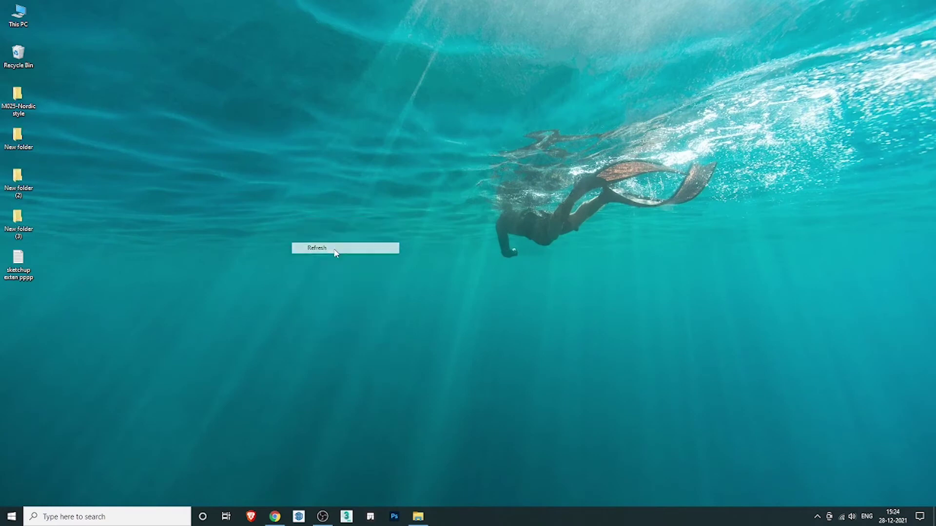
{"action": "key", "text": "super"}
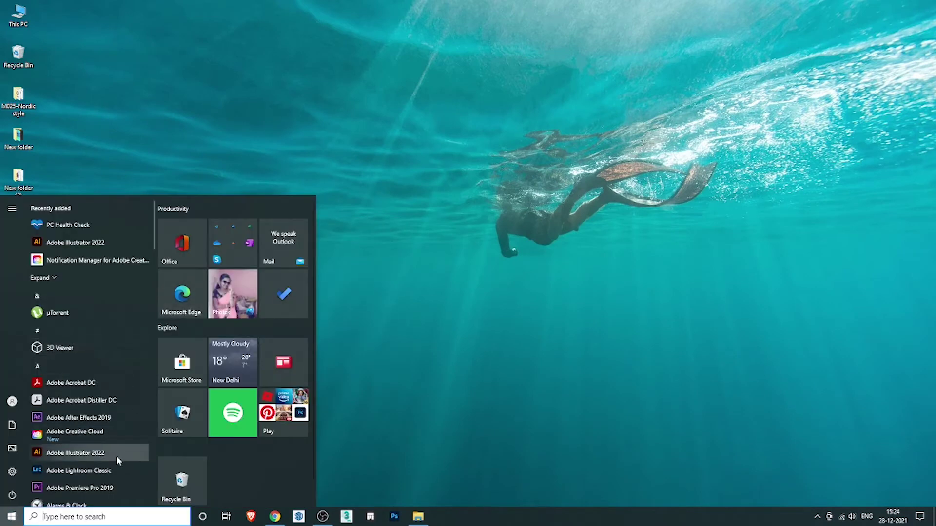
{"action": "left_click", "coordinate": [115, 454]}
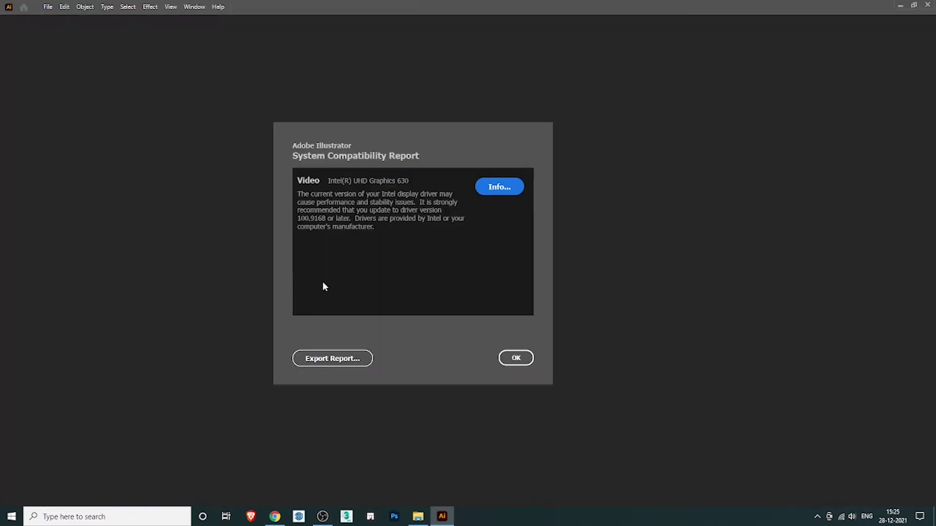
Dismiss the Intel display-driver compatibility report and create a new blank A4 document.
{"action": "left_click", "coordinate": [516, 358]}
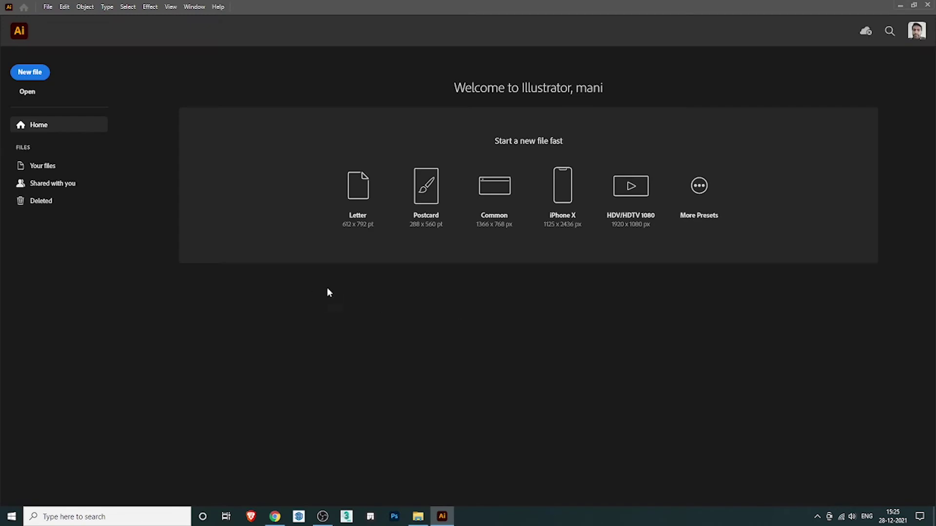
{"action": "left_click", "coordinate": [36, 73]}
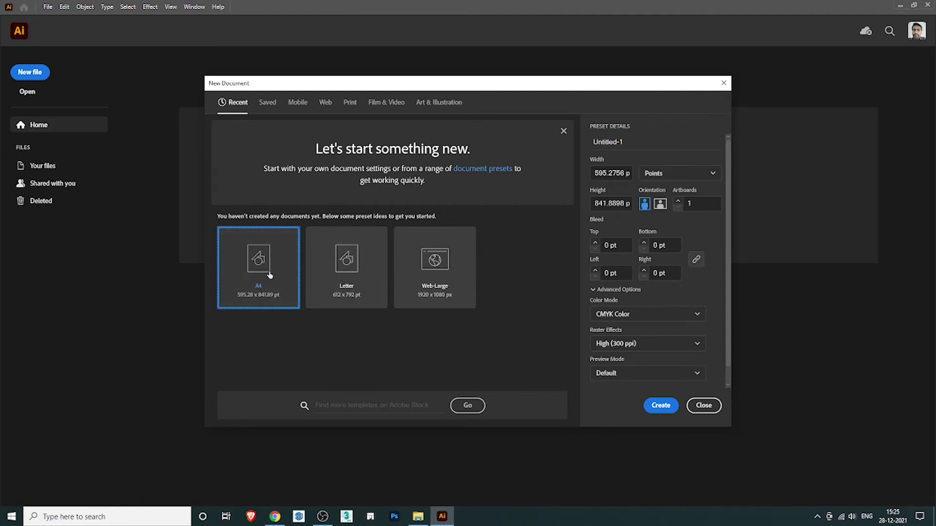
{"action": "left_click", "coordinate": [667, 408]}
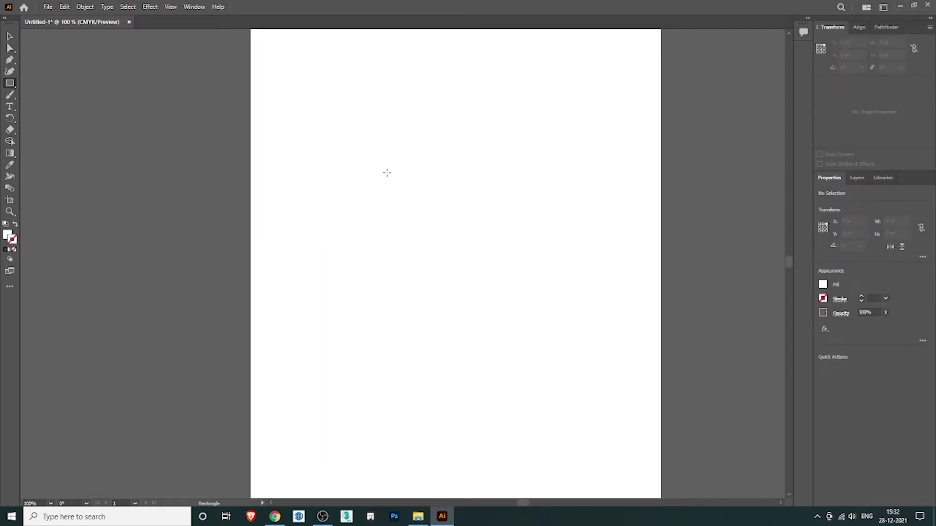
Draw a wide rectangle on the page and fill it with black.
{"action": "mouse_move", "coordinate": [353, 166]}
{"action": "left_mouse_down"}
{"action": "mouse_move", "coordinate": [481, 233]}
{"action": "mouse_move", "coordinate": [542, 279]}
{"action": "left_mouse_up"}
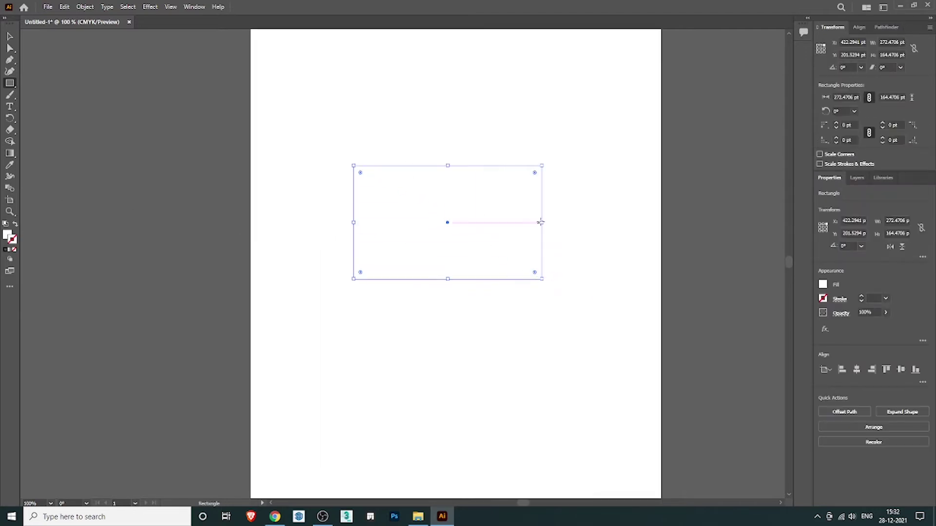
{"action": "left_click", "coordinate": [15, 225]}
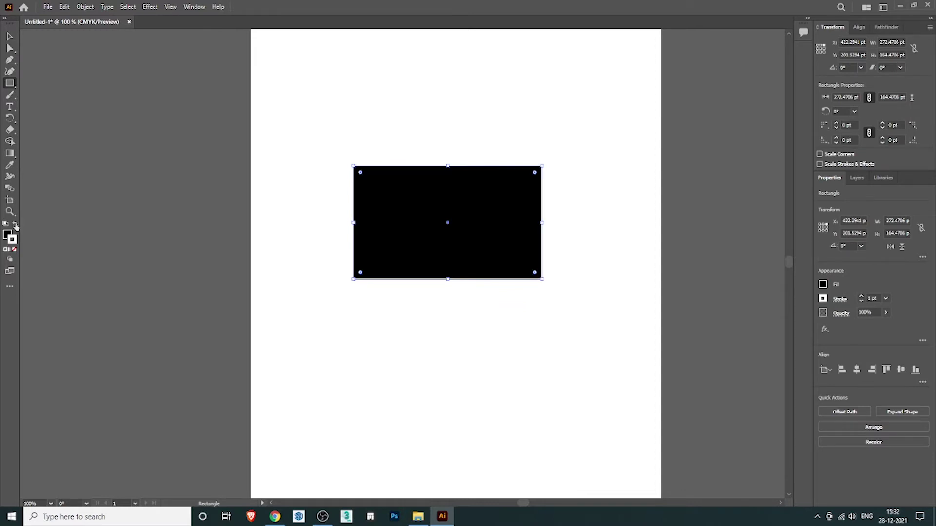
{"action": "left_click", "coordinate": [15, 225]}
Draw a tall, thin black bar below the wide rectangle.
{"action": "left_click", "coordinate": [9, 36]}
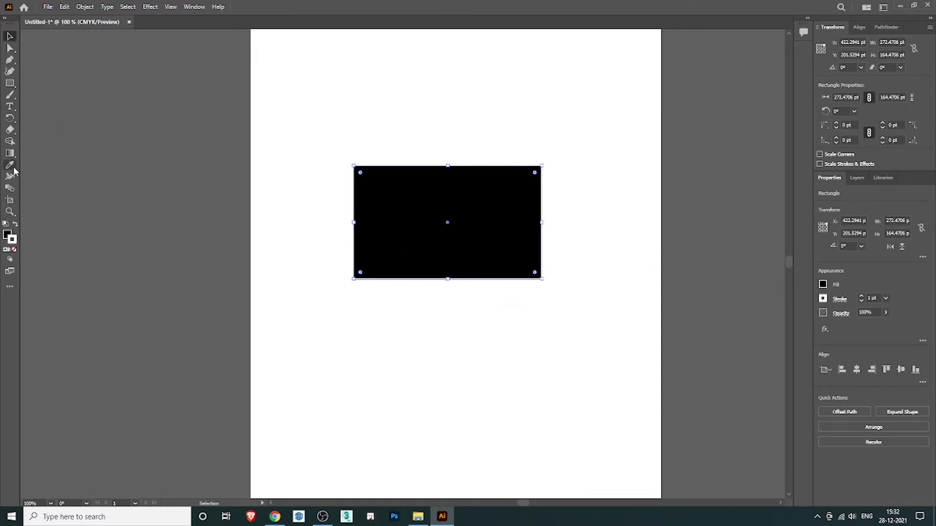
{"action": "left_click", "coordinate": [10, 84]}
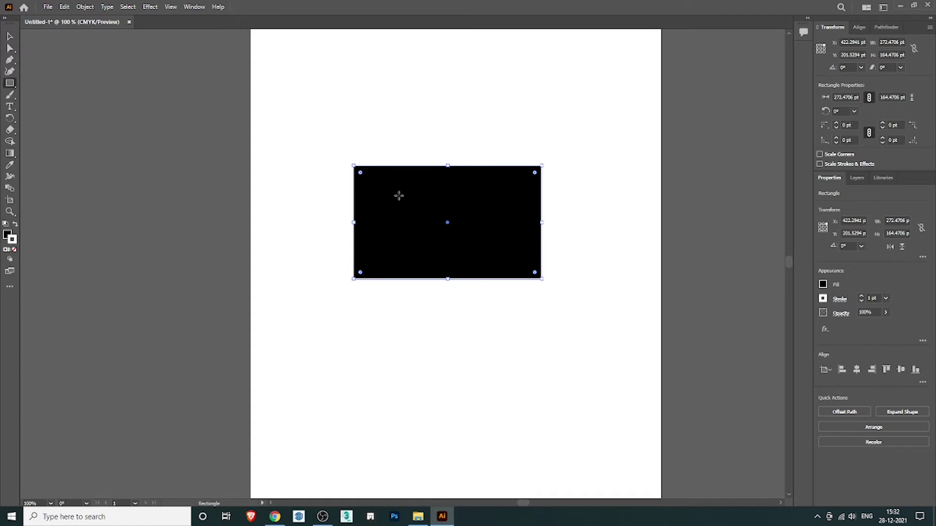
{"action": "left_click_drag", "start_coordinate": [470, 305], "coordinate": [501, 439]}
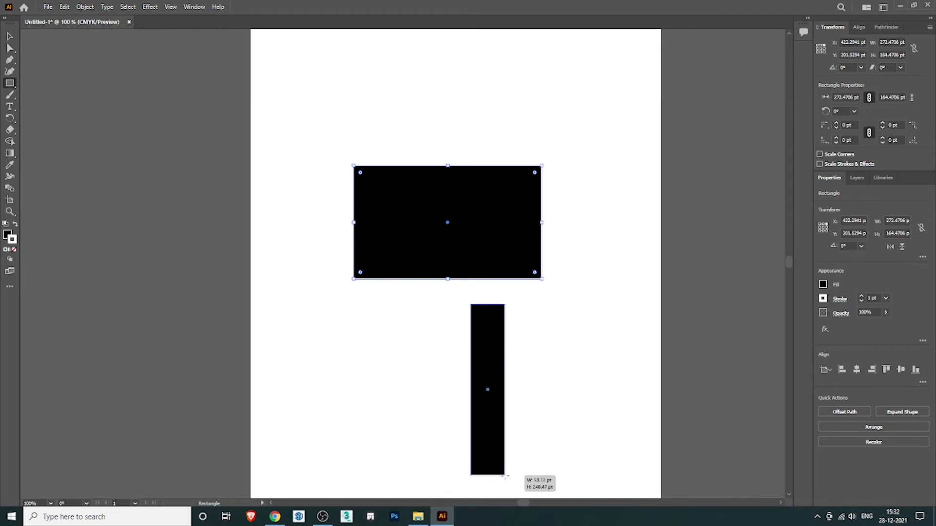
{"action": "mouse_move", "coordinate": [502, 440]}
{"action": "left_mouse_down"}
{"action": "mouse_move", "coordinate": [505, 483]}
{"action": "mouse_move", "coordinate": [551, 283]}
{"action": "left_mouse_up"}
Tilt the thin bar to 330° and place it over the rectangle's right side.
{"action": "left_click", "coordinate": [5, 116]}
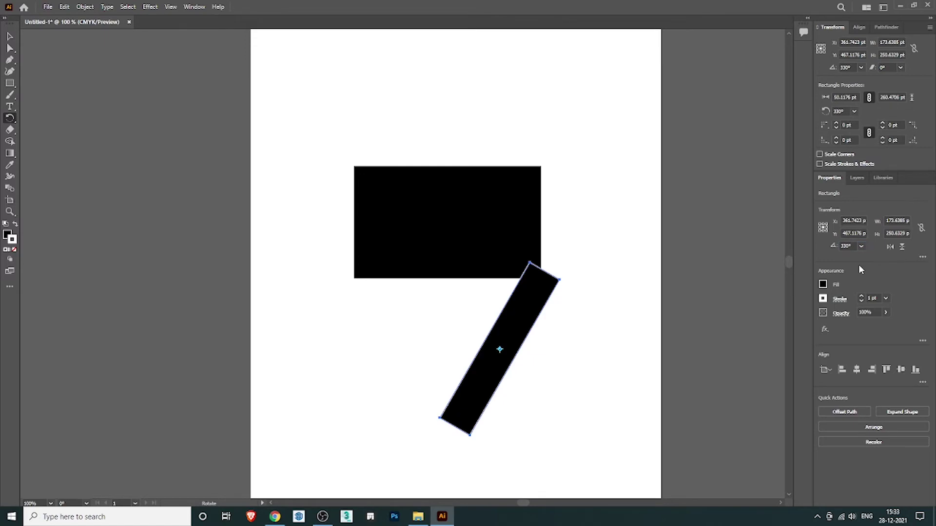
{"action": "left_click", "coordinate": [9, 36]}
{"action": "mouse_move", "coordinate": [518, 322]}
{"action": "left_mouse_down"}
{"action": "mouse_move", "coordinate": [546, 216]}
{"action": "mouse_move", "coordinate": [531, 247]}
{"action": "left_mouse_up"}
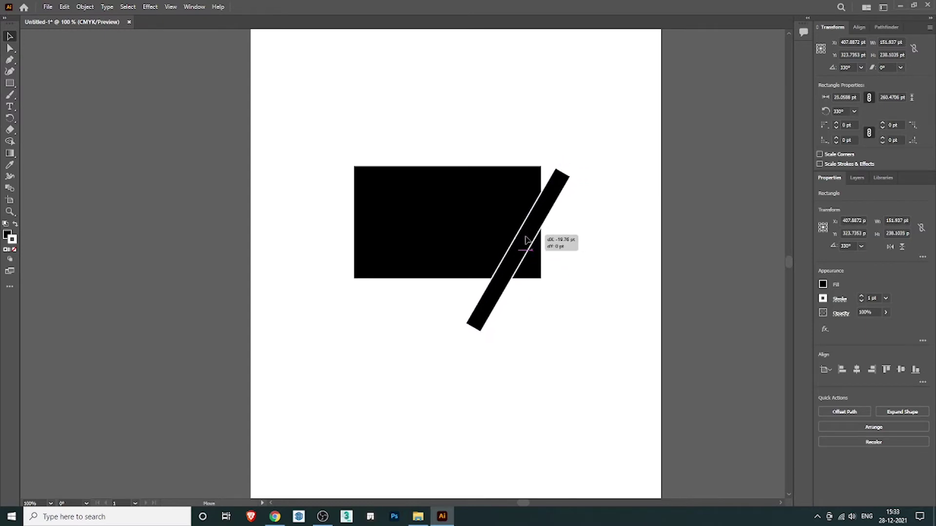
{"action": "left_click_drag", "start_coordinate": [531, 239], "coordinate": [529, 234]}
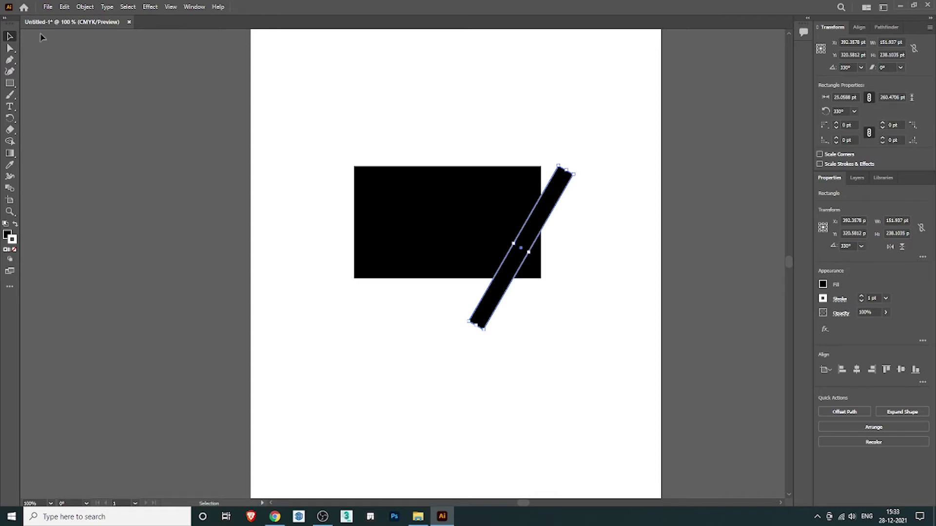
Alt-drag two copies of the bar leftward, then marquee-select the rectangle and all three bars.
{"action": "left_click", "coordinate": [48, 7]}
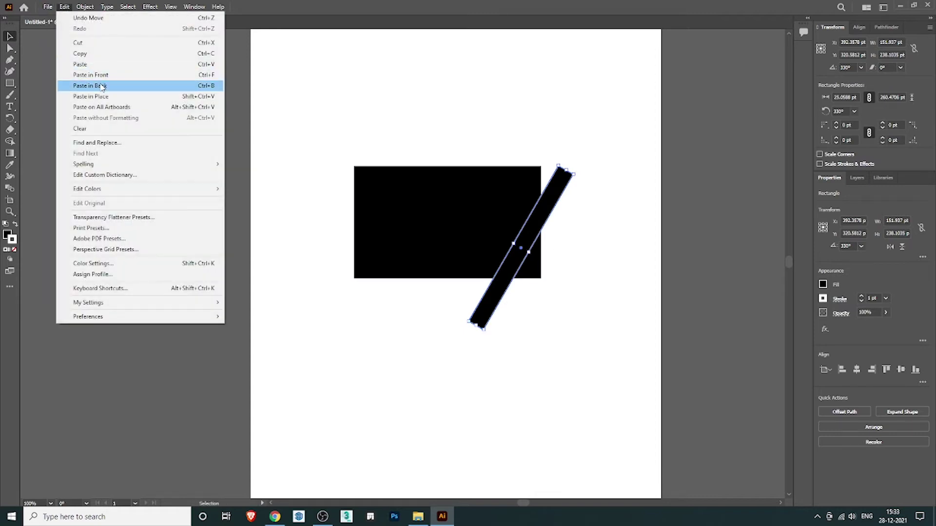
{"action": "left_click", "coordinate": [507, 7]}
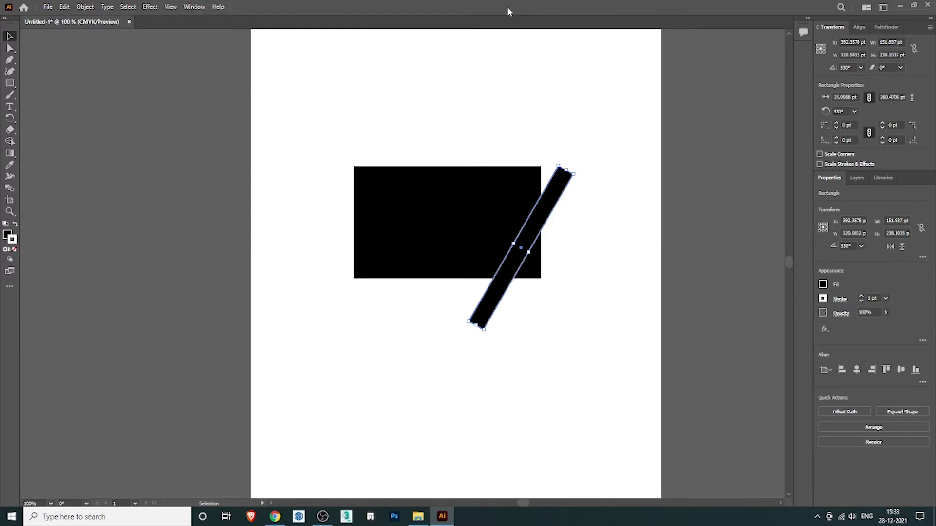
{"action": "key", "text": "a"}
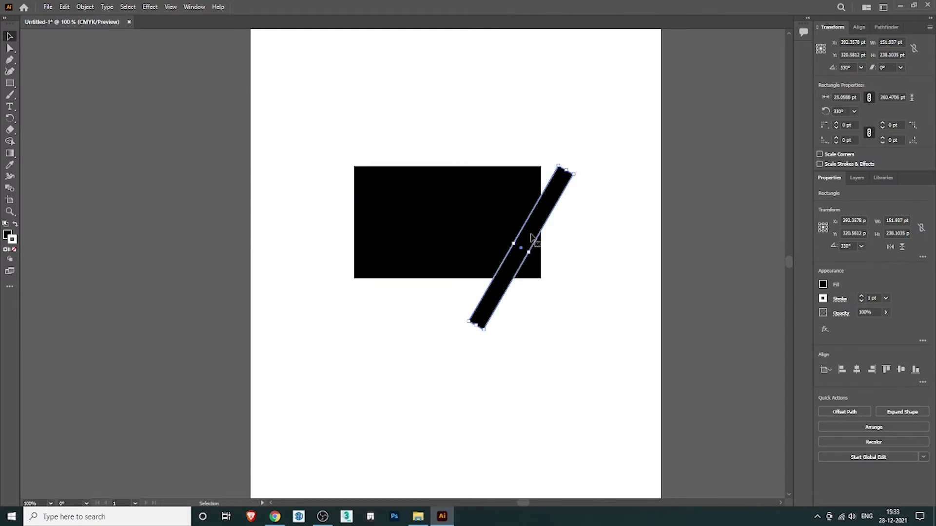
{"action": "left_click_drag", "start_coordinate": [529, 237], "coordinate": [463, 214]}
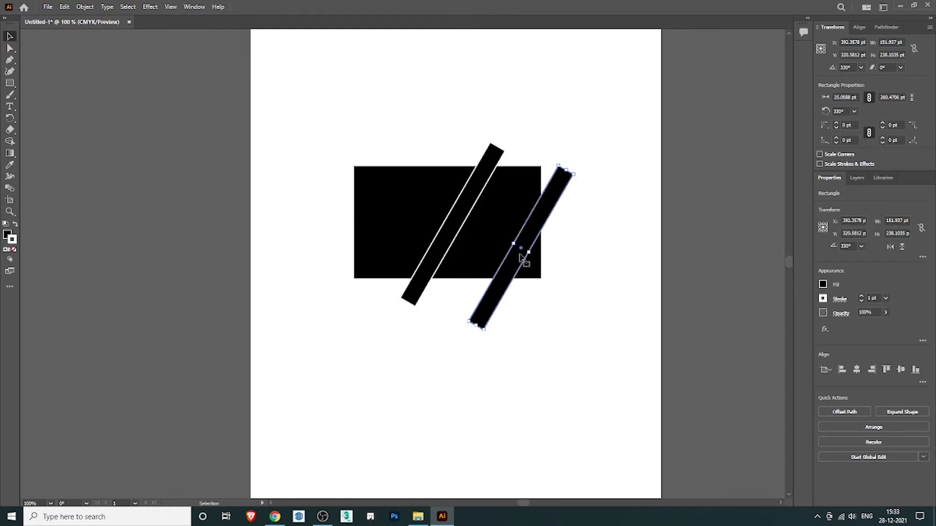
{"action": "mouse_move", "coordinate": [517, 256]}
{"action": "left_mouse_down"}
{"action": "mouse_move", "coordinate": [507, 250]}
{"action": "mouse_move", "coordinate": [517, 255]}
{"action": "left_mouse_up"}
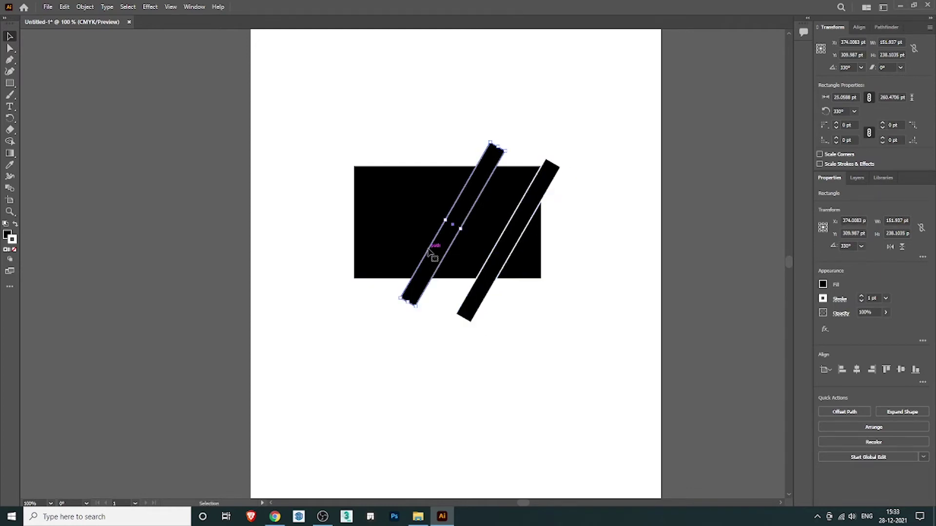
{"action": "left_click_drag", "start_coordinate": [432, 247], "coordinate": [391, 240]}
{"action": "left_click_drag", "start_coordinate": [320, 129], "coordinate": [606, 356]}
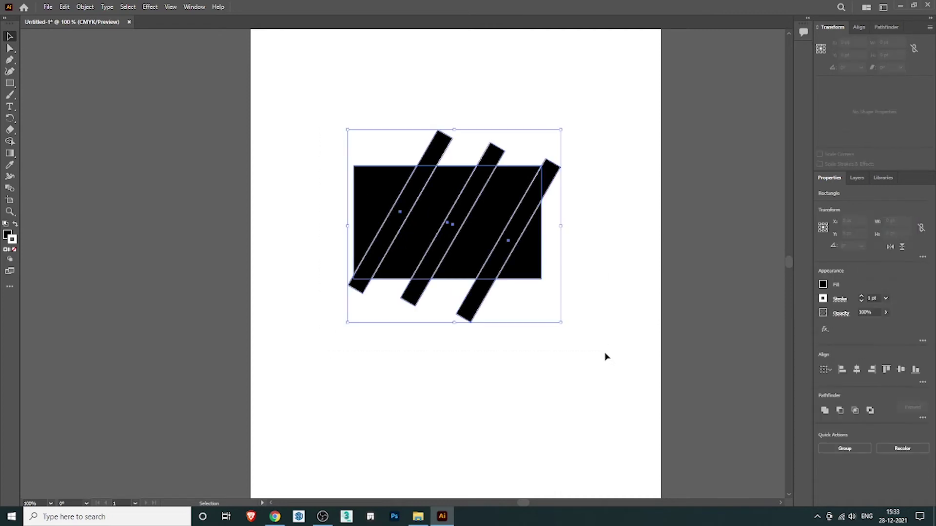
Divide the rectangle along the bars with Pathfinder and ungroup the resulting pieces.
{"action": "left_click", "coordinate": [885, 27]}
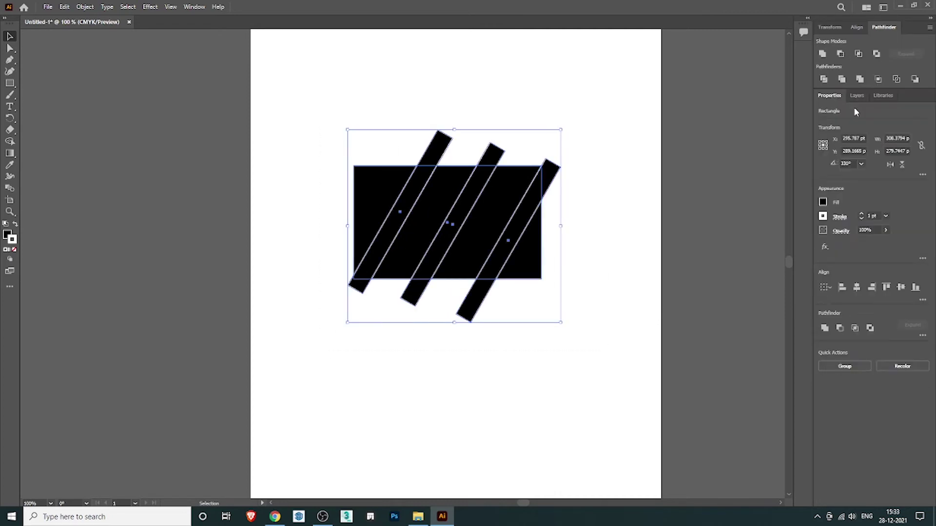
{"action": "left_click", "coordinate": [841, 79]}
{"action": "left_click", "coordinate": [603, 203]}
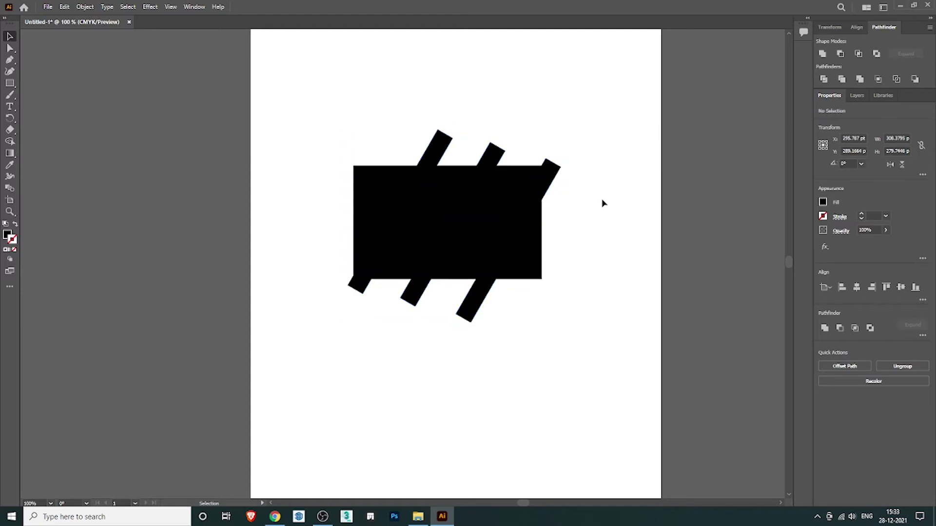
{"action": "left_click", "coordinate": [489, 229]}
{"action": "right_click", "coordinate": [489, 225]}
{"action": "left_click", "coordinate": [536, 306]}
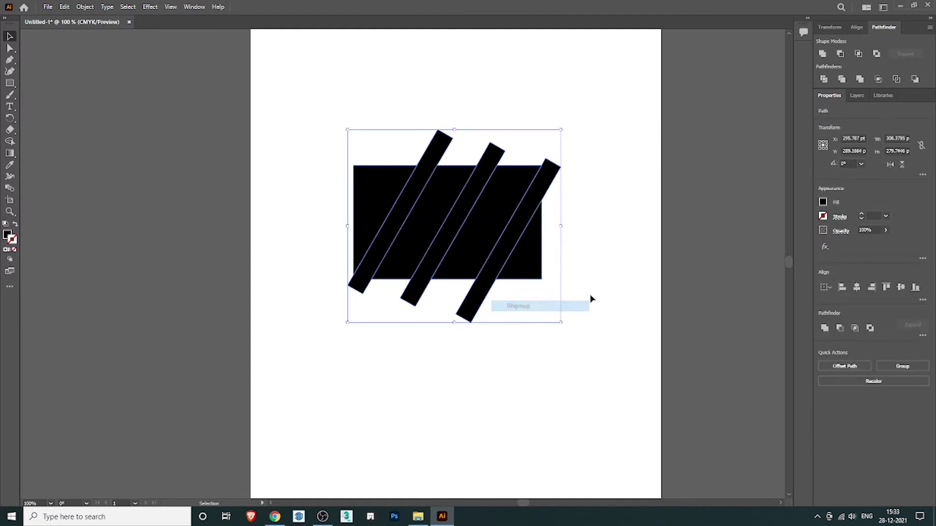
Delete the three bar pieces, leaving white diagonal gaps between the stripes.
{"action": "left_click", "coordinate": [591, 299]}
{"action": "left_click_drag", "start_coordinate": [501, 250], "coordinate": [541, 314]}
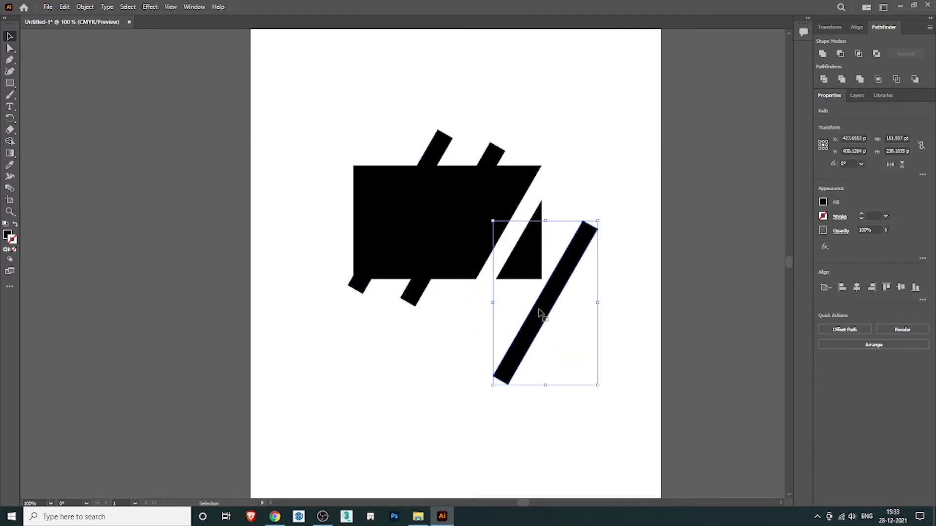
{"action": "key", "text": "Delete"}
{"action": "left_click", "coordinate": [451, 224]}
{"action": "key", "text": "Delete"}
{"action": "left_click", "coordinate": [393, 225]}
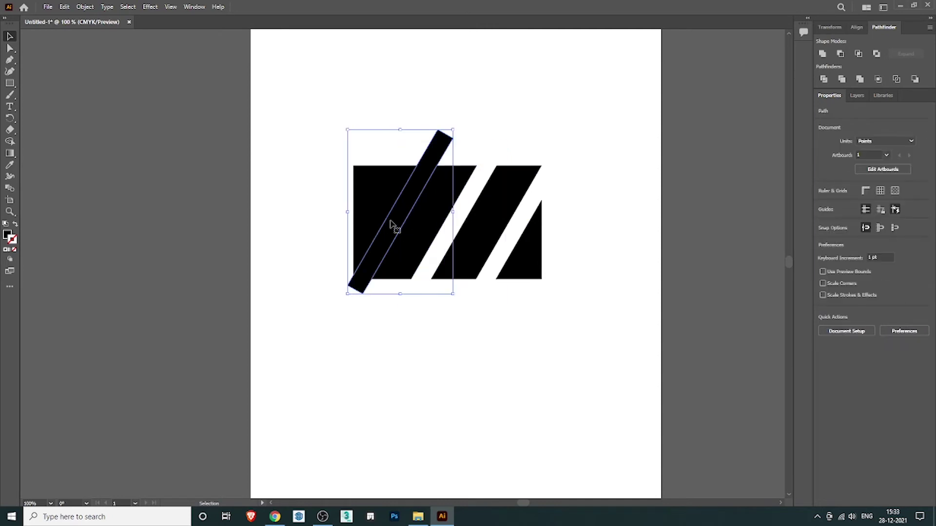
{"action": "key", "text": "Delete"}
Confirm the left stripe moves independently, then select the right-hand stripe pieces.
{"action": "left_click", "coordinate": [387, 224]}
{"action": "key", "text": "a"}
{"action": "left_click_drag", "start_coordinate": [387, 224], "coordinate": [389, 239]}
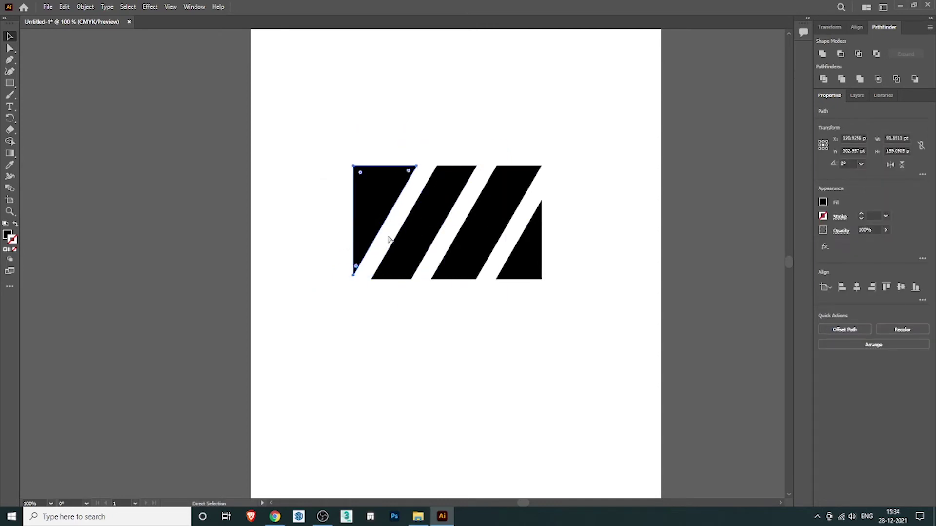
{"action": "key", "text": "v"}
{"action": "left_click", "coordinate": [596, 296]}
{"action": "left_click", "coordinate": [438, 262]}
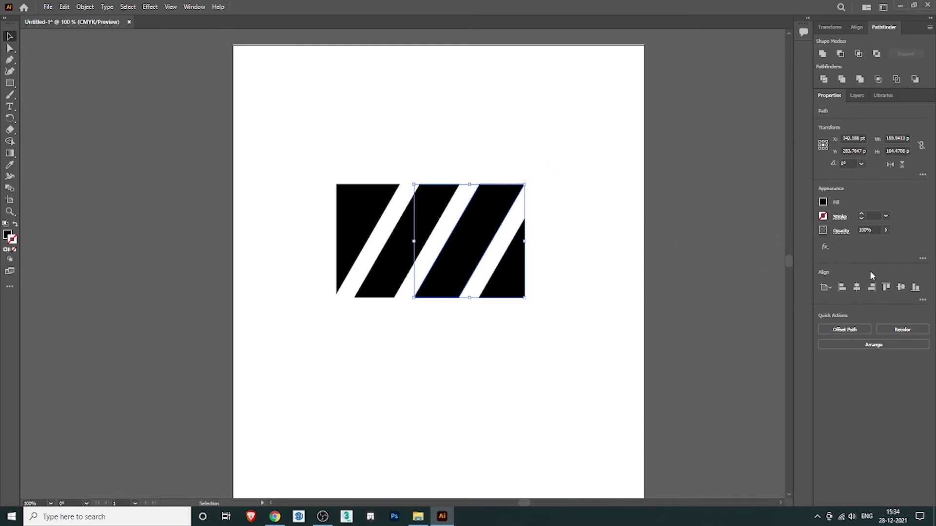
Flip the right striped block vertically using the Transform panel.
{"action": "left_click", "coordinate": [840, 27]}
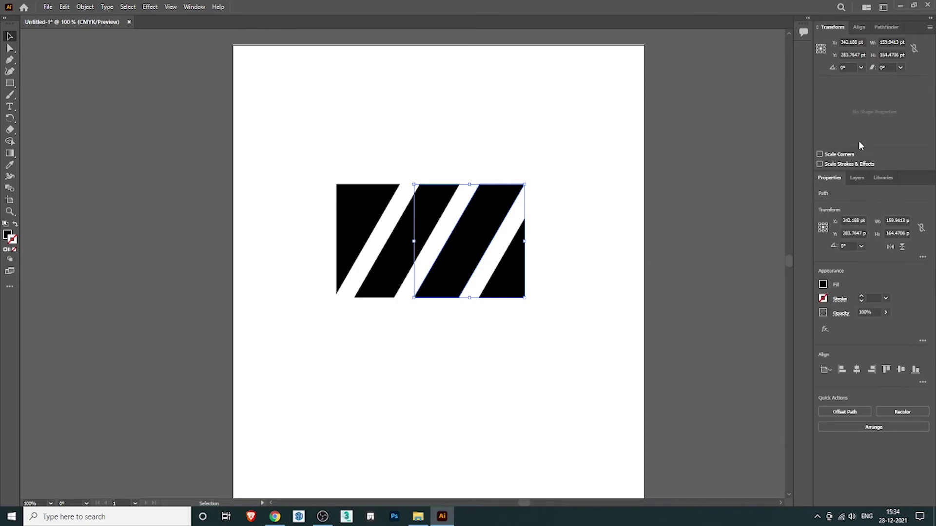
{"action": "left_click", "coordinate": [902, 247]}
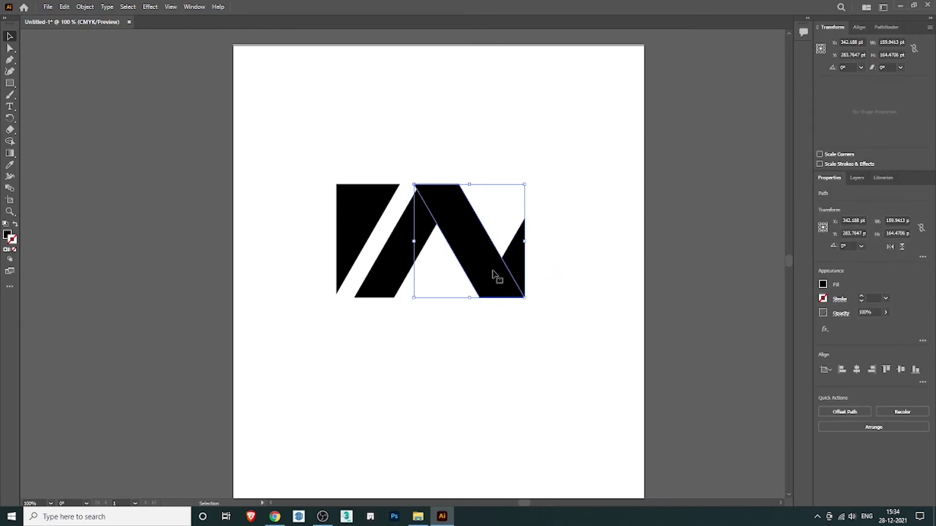
{"action": "left_click", "coordinate": [884, 27]}
{"action": "left_click", "coordinate": [720, 200]}
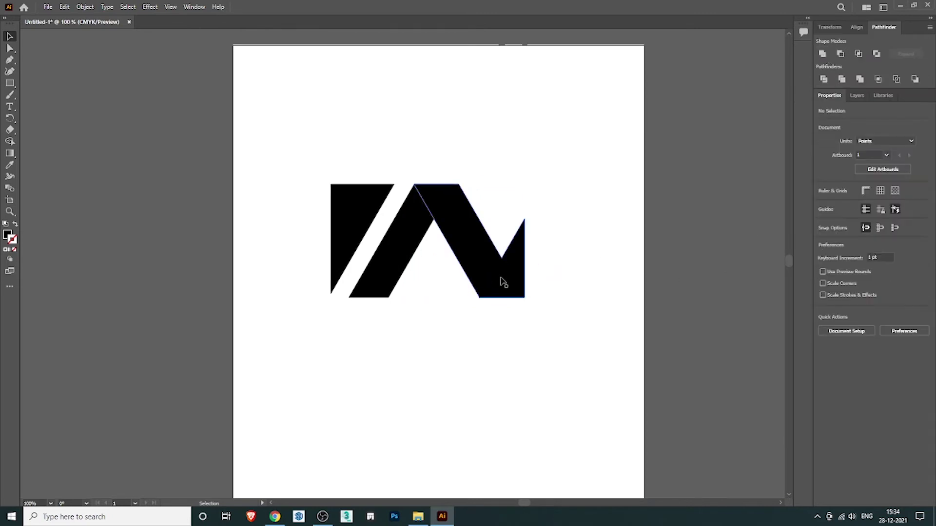
Unite the flipped block and the middle stripe into one zigzag path with Pathfinder.
{"action": "left_click", "coordinate": [503, 276]}
{"action": "left_click", "coordinate": [394, 263], "text": "shift"}
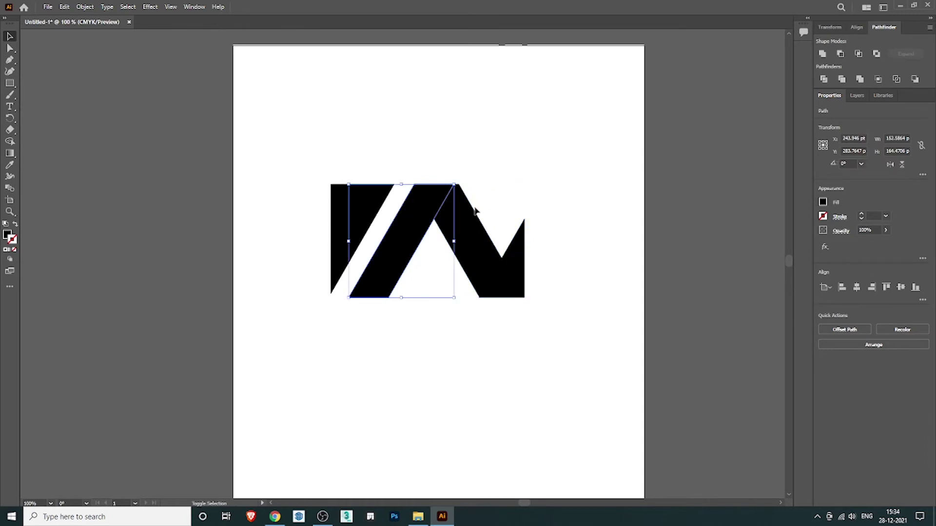
{"action": "left_click", "coordinate": [822, 54]}
{"action": "left_click", "coordinate": [710, 165]}
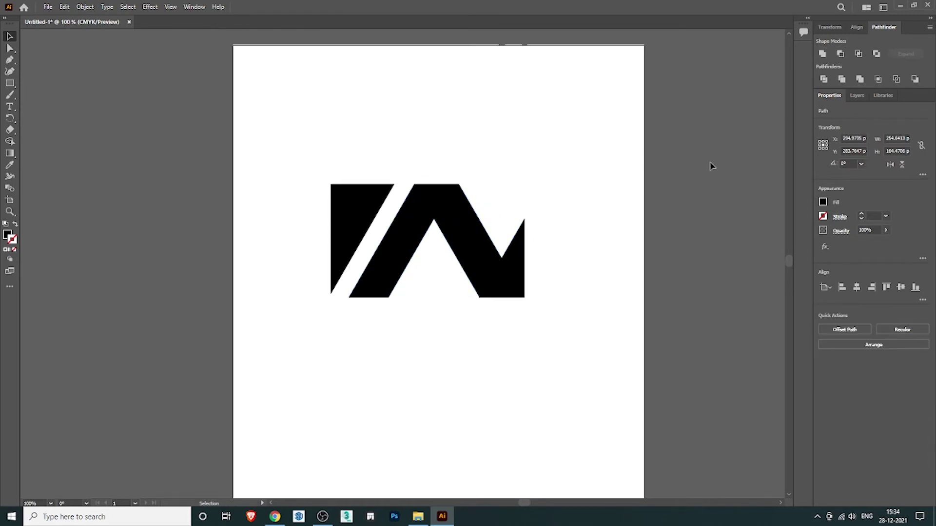
{"action": "left_click", "coordinate": [515, 274]}
{"action": "left_click", "coordinate": [629, 273]}
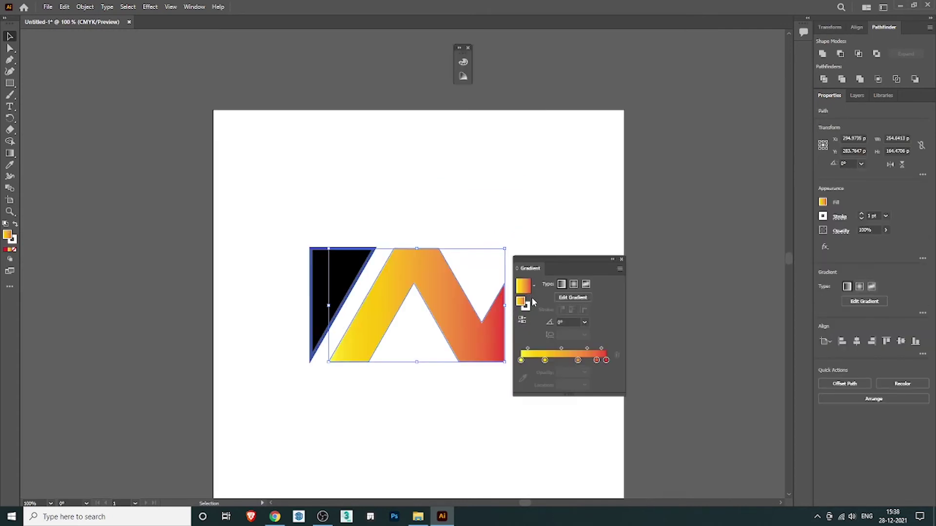
Edit the gradient: make the first stop dark blue and add a purple stop.
{"action": "left_click", "coordinate": [545, 360]}
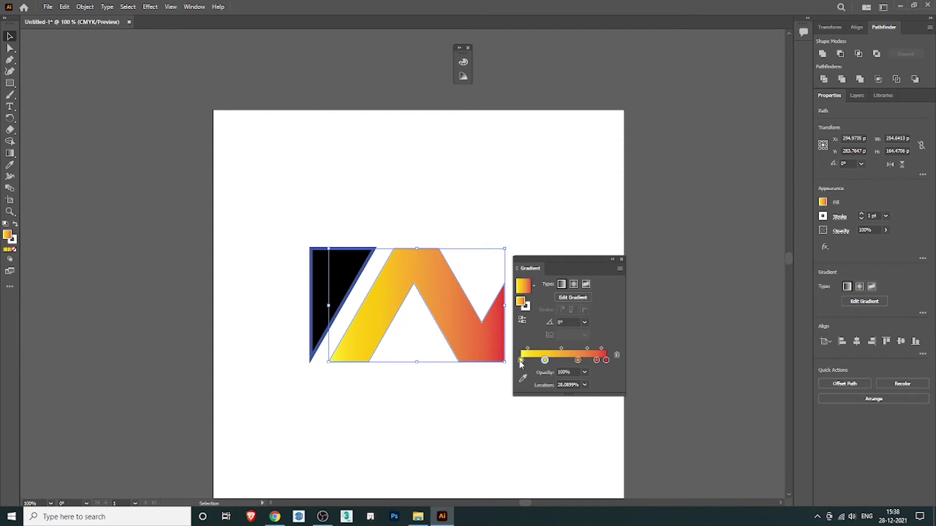
{"action": "left_click", "coordinate": [521, 360]}
{"action": "double_click", "coordinate": [520, 360]}
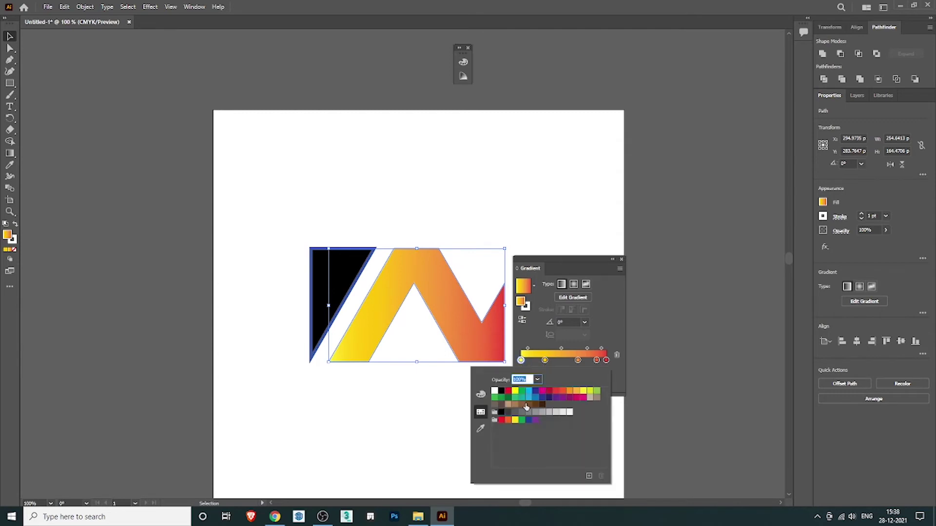
{"action": "left_click", "coordinate": [535, 391]}
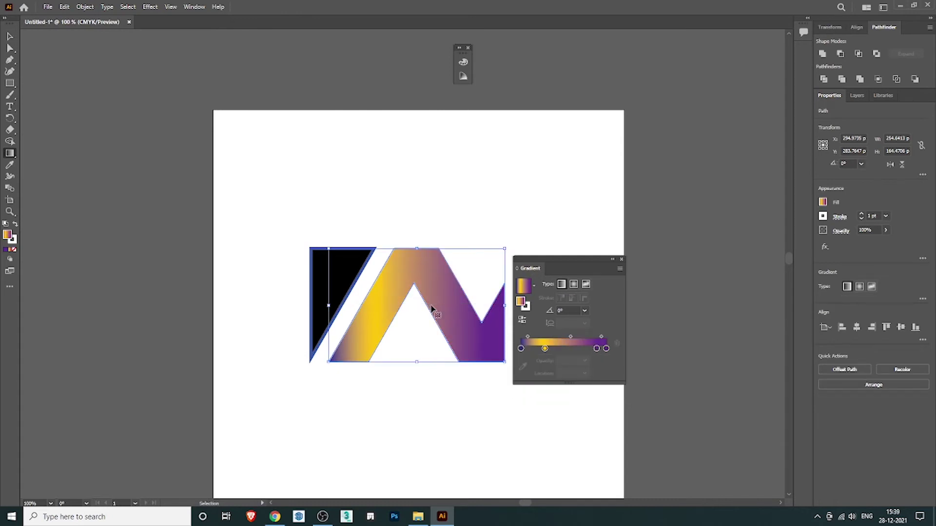
{"action": "left_click", "coordinate": [445, 305]}
{"action": "left_click", "coordinate": [613, 259]}
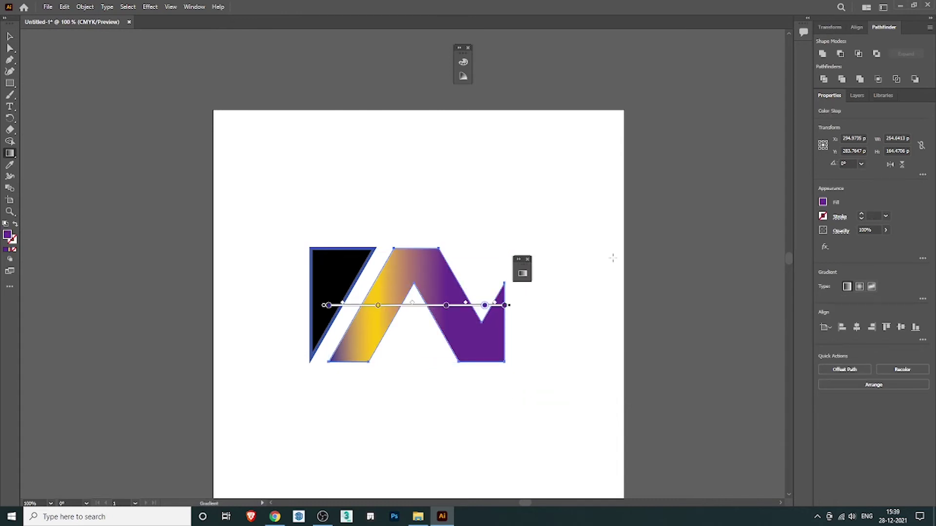
Apply the yellow-to-purple gradient fill to the black left triangle.
{"action": "left_click", "coordinate": [10, 36]}
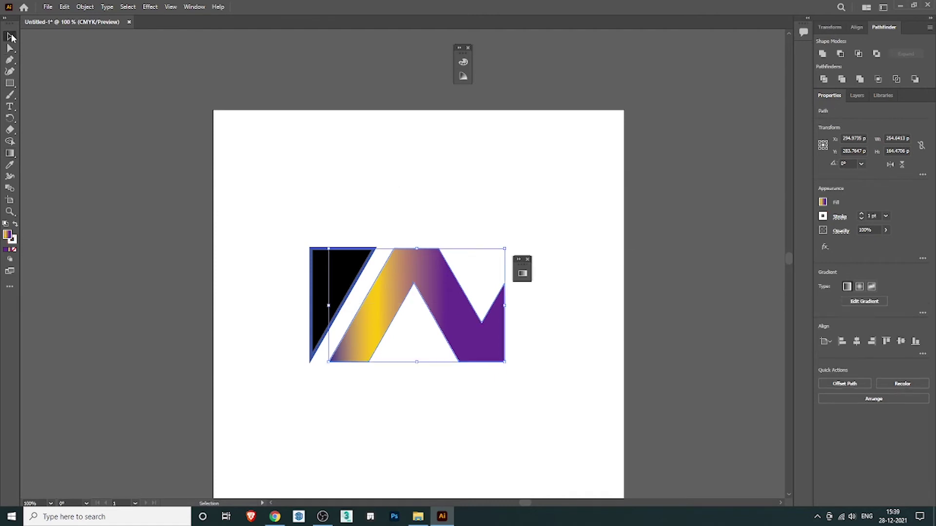
{"action": "left_click", "coordinate": [537, 158]}
{"action": "scroll", "coordinate": [339, 291], "scroll_direction": "up", "scroll_amount": 2}
{"action": "left_click", "coordinate": [336, 272]}
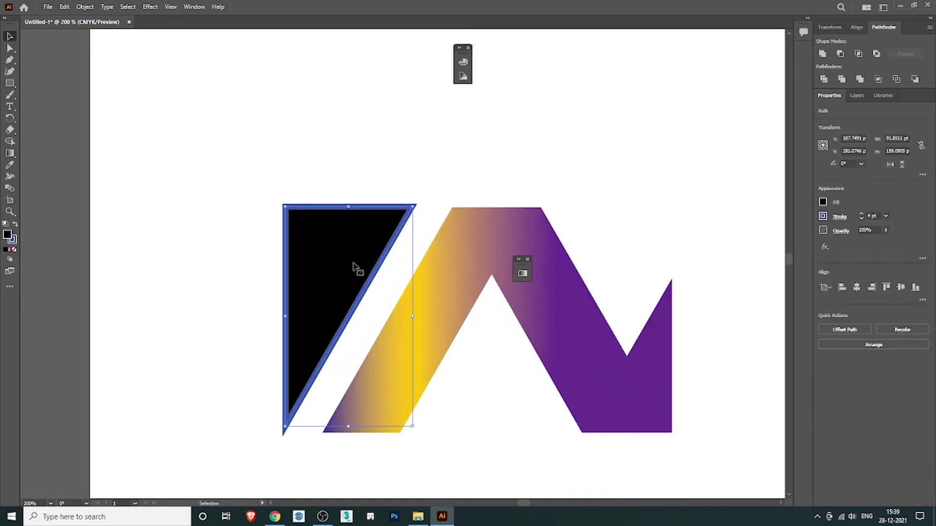
{"action": "left_click", "coordinate": [477, 243]}
{"action": "left_click", "coordinate": [367, 246]}
{"action": "left_click", "coordinate": [10, 250]}
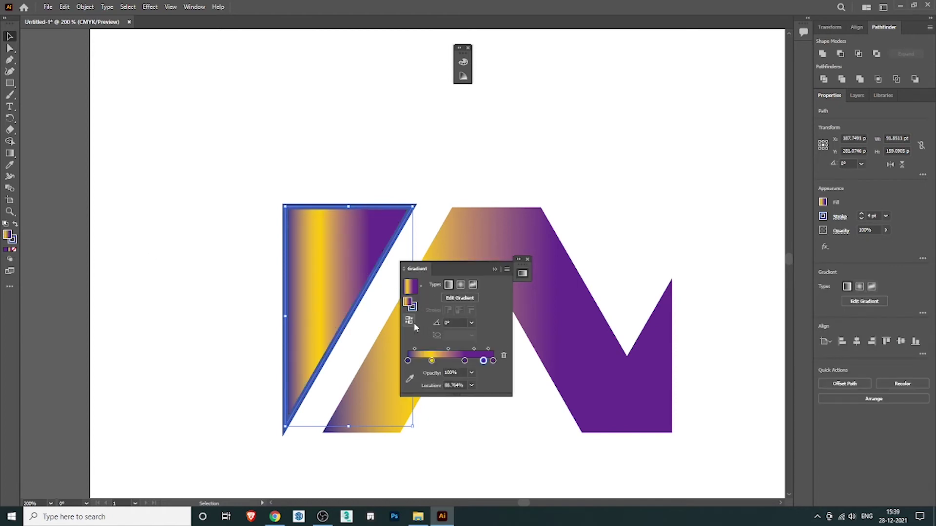
Set the triangle's stroke to None, removing its blue outline.
{"action": "left_click", "coordinate": [13, 241]}
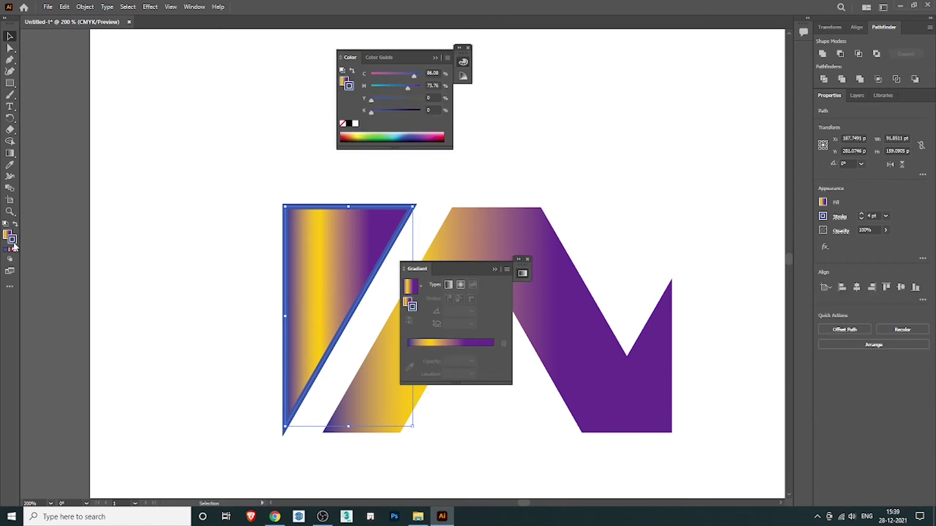
{"action": "left_click", "coordinate": [14, 250]}
{"action": "left_click", "coordinate": [174, 233]}
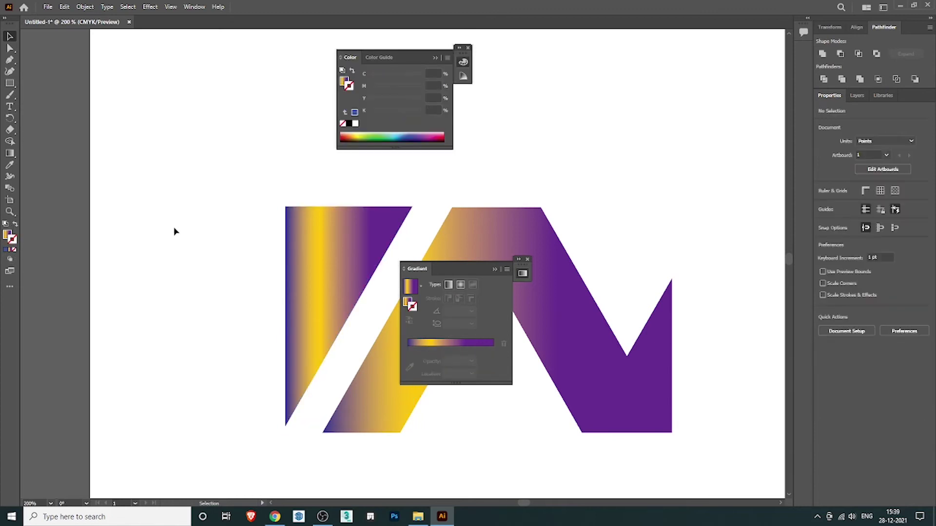
{"action": "scroll", "coordinate": [345, 262], "scroll_direction": "down", "scroll_amount": 2}
{"action": "scroll", "coordinate": [345, 261], "scroll_direction": "up", "scroll_amount": 1}
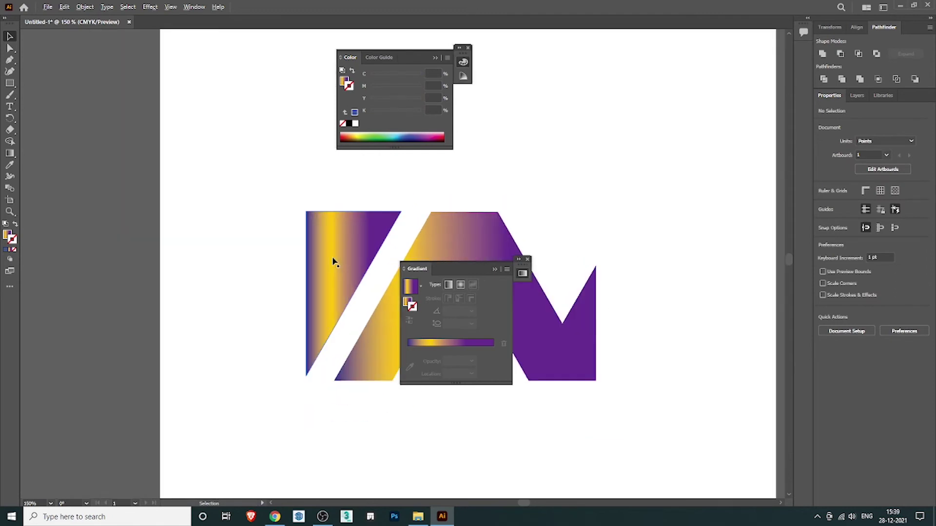
{"action": "left_click", "coordinate": [496, 269]}
{"action": "left_click", "coordinate": [435, 58]}
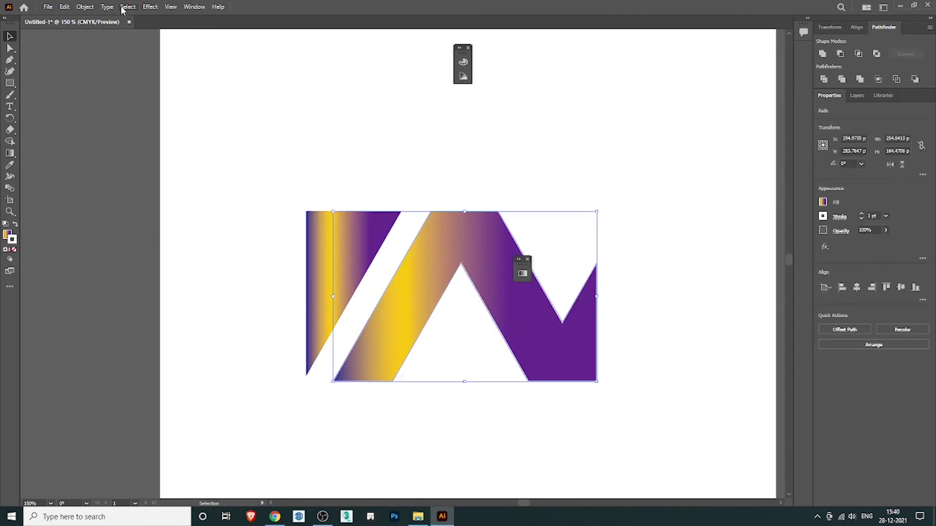
{"action": "left_click", "coordinate": [148, 7]}
{"action": "mouse_move", "coordinate": [176, 62]}
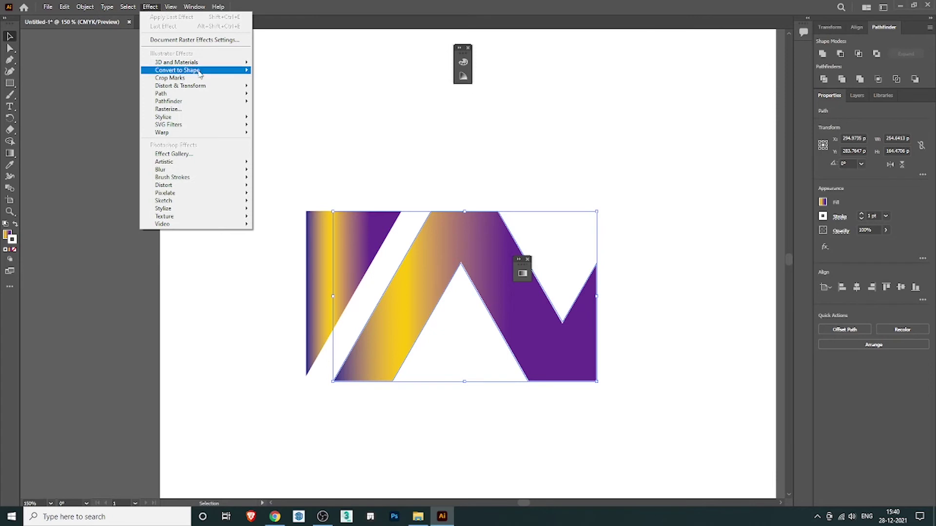
Apply Extrude & Bevel to the zigzag with a shallow depth of about 17 pt.
{"action": "left_click", "coordinate": [284, 64]}
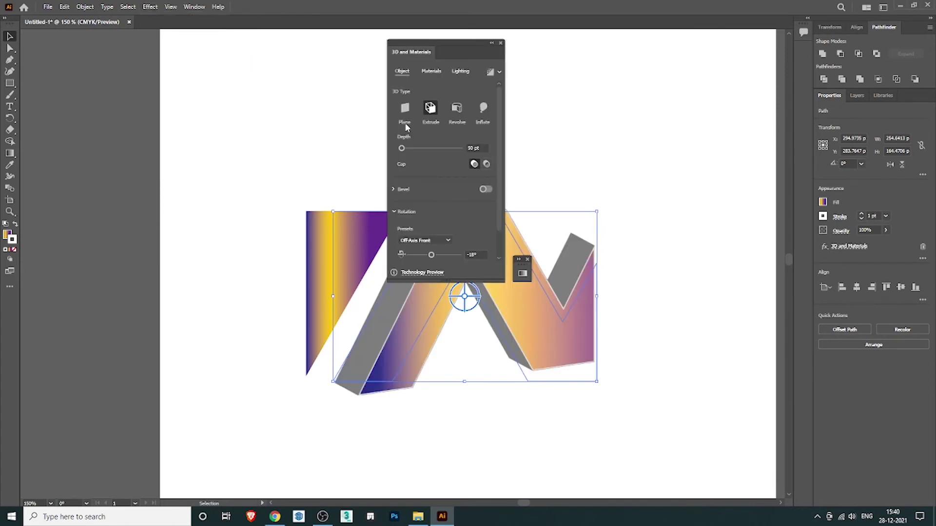
{"action": "left_click_drag", "start_coordinate": [426, 50], "coordinate": [705, 77]}
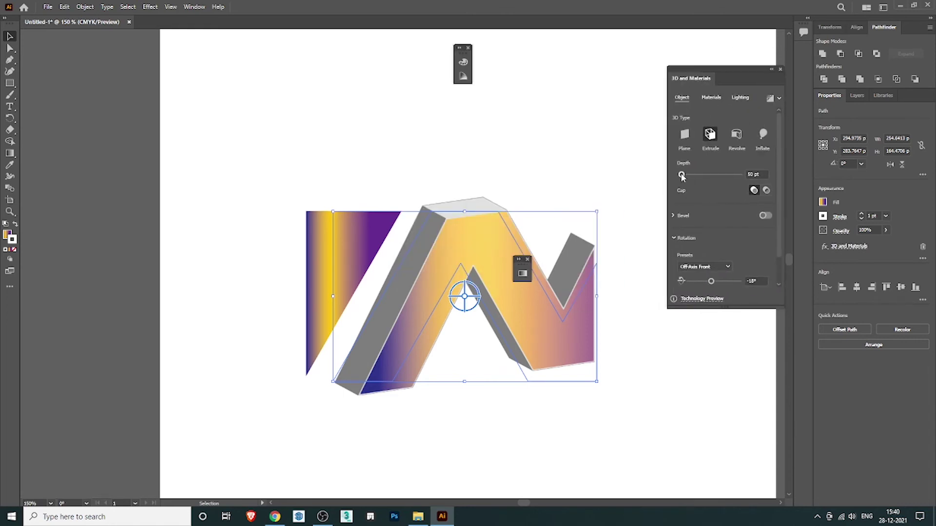
{"action": "left_click_drag", "start_coordinate": [682, 177], "coordinate": [680, 175]}
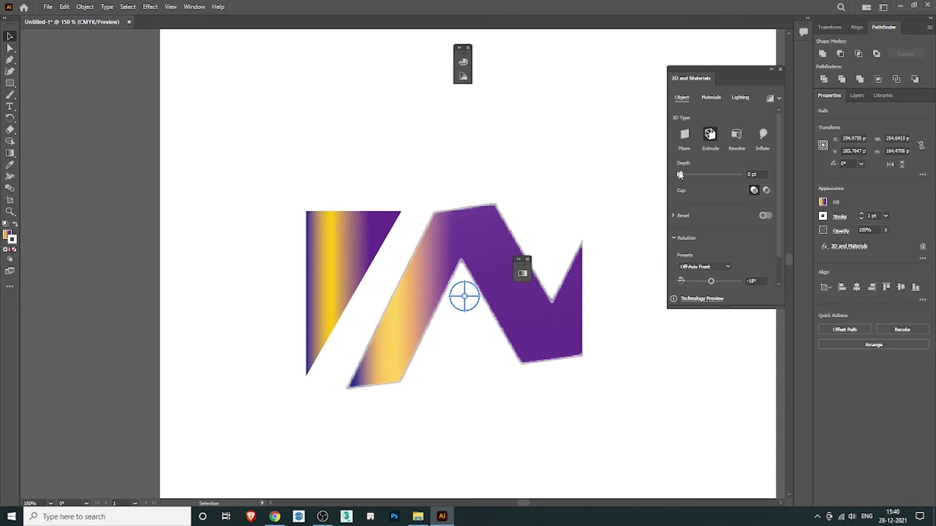
{"action": "left_click_drag", "start_coordinate": [680, 174], "coordinate": [681, 176]}
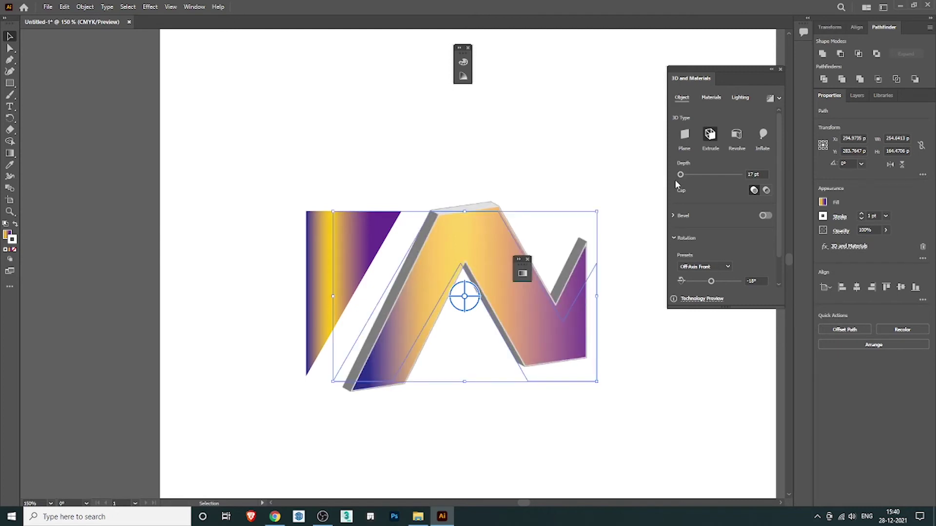
Compare Plane and Off-Axis Back, keeping Extrude with the Off-Axis Front rotation preset.
{"action": "left_click", "coordinate": [686, 134]}
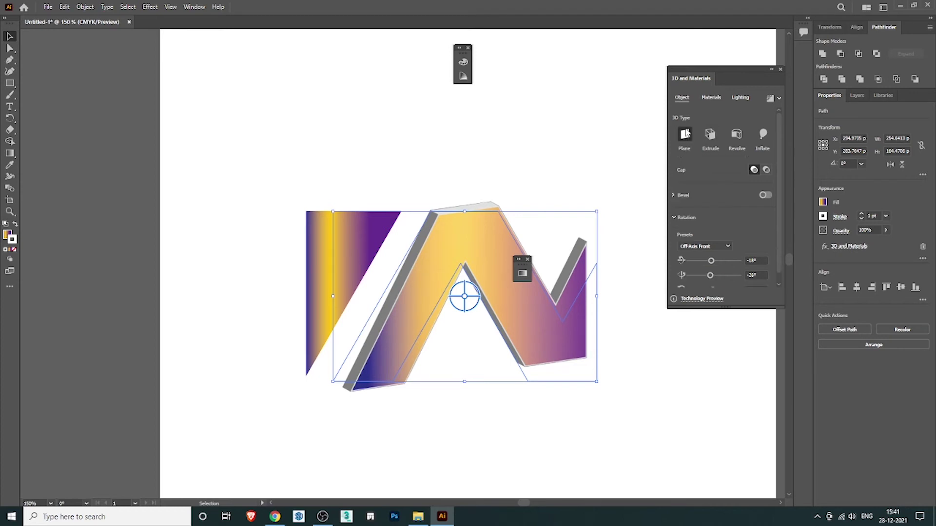
{"action": "left_click", "coordinate": [711, 134]}
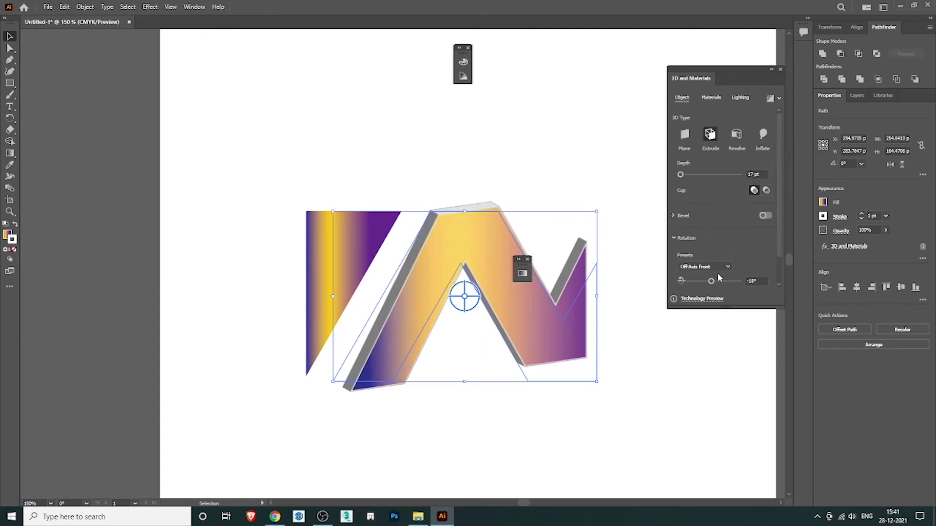
{"action": "left_click", "coordinate": [727, 267]}
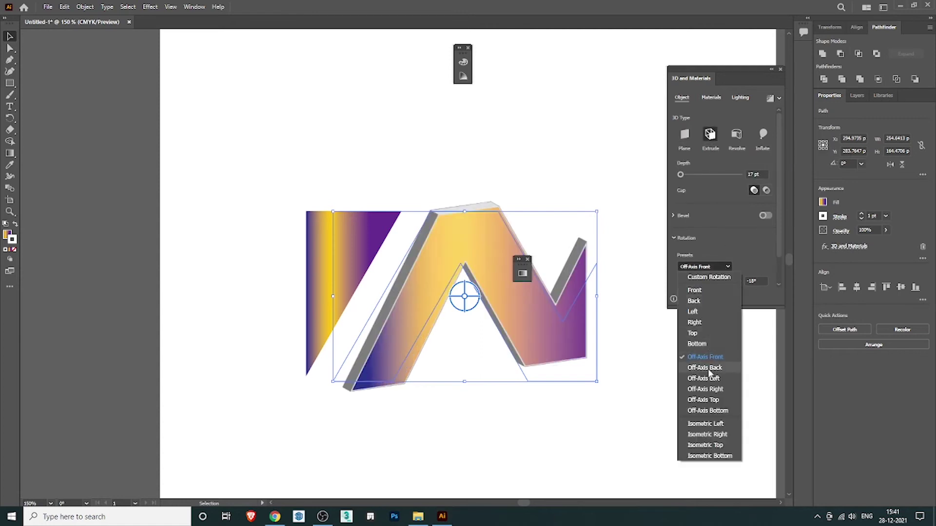
{"action": "left_click", "coordinate": [708, 368]}
{"action": "left_click", "coordinate": [727, 267]}
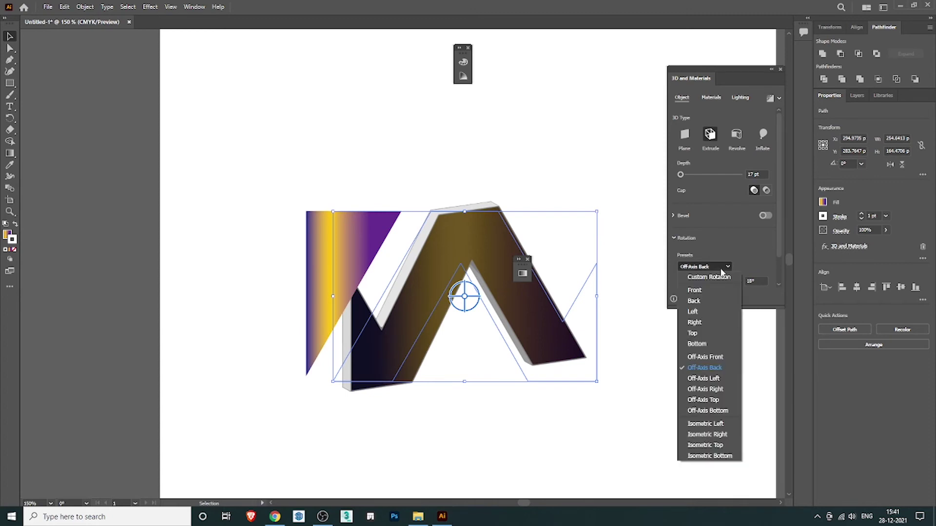
{"action": "left_click", "coordinate": [711, 360]}
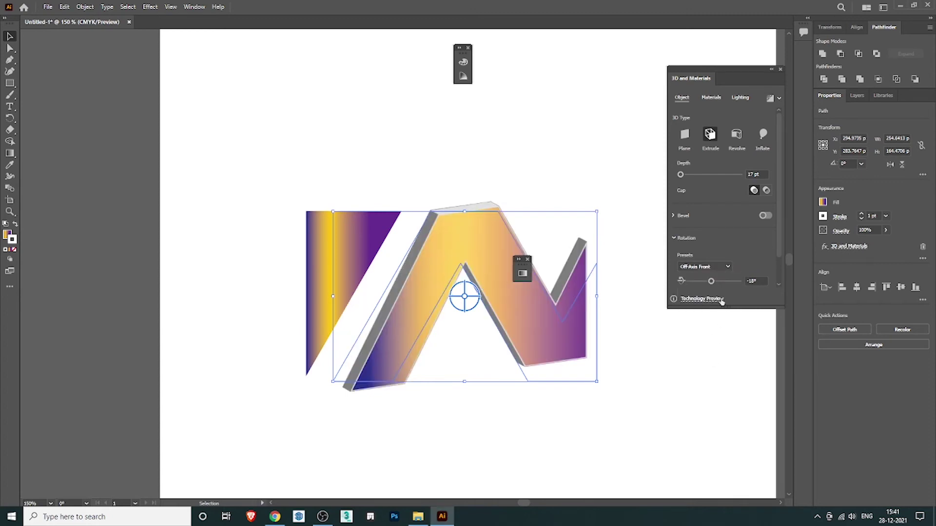
Turn on a bevel at about 34% width and reduce the extrusion depth to 12 pt.
{"action": "left_click", "coordinate": [673, 215]}
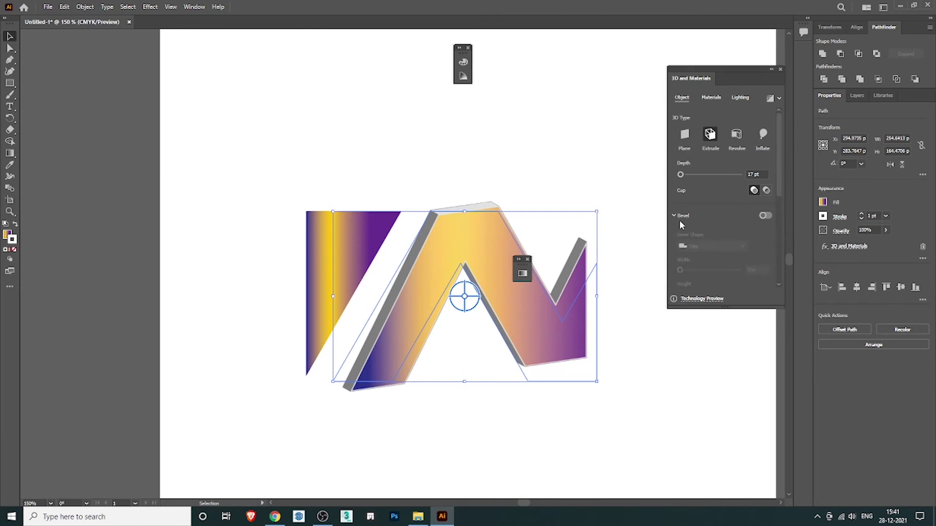
{"action": "left_click", "coordinate": [766, 215]}
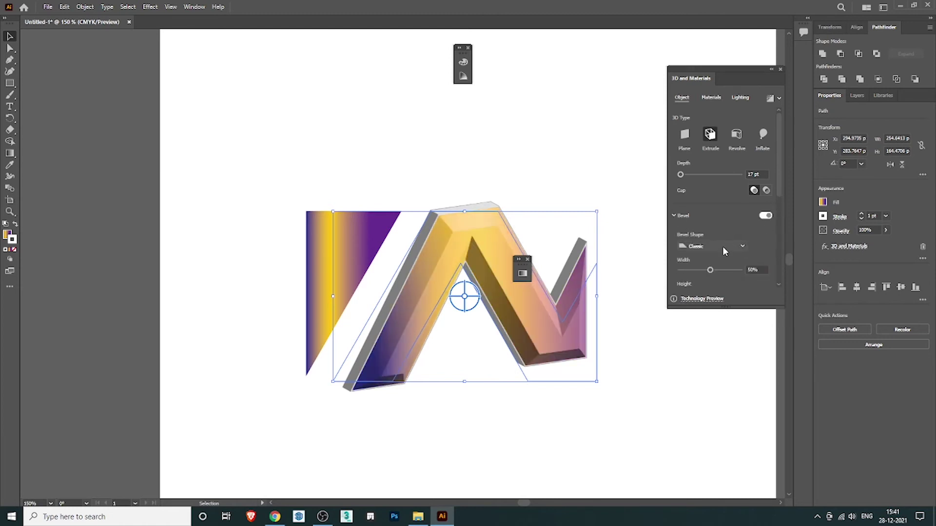
{"action": "left_click_drag", "start_coordinate": [710, 270], "coordinate": [685, 268]}
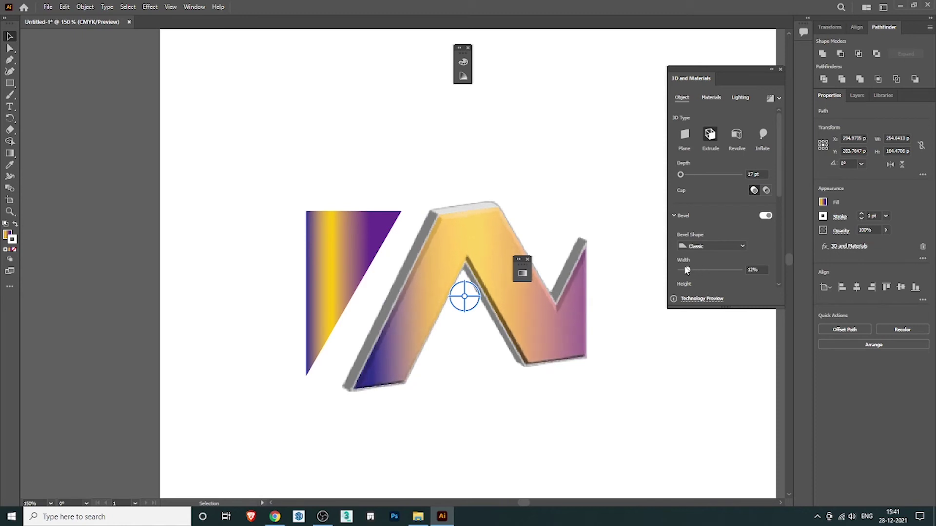
{"action": "left_click", "coordinate": [755, 174]}
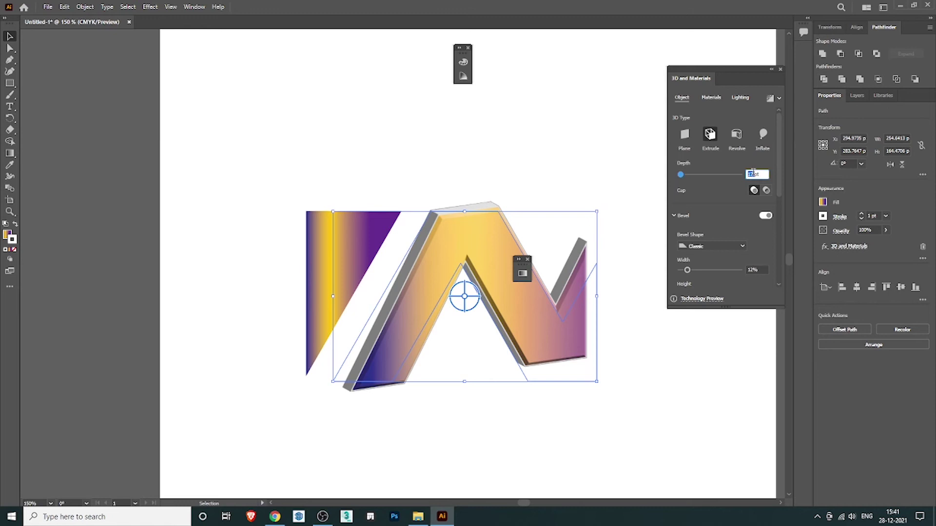
{"action": "type", "text": "12"}
{"action": "key", "text": "Return"}
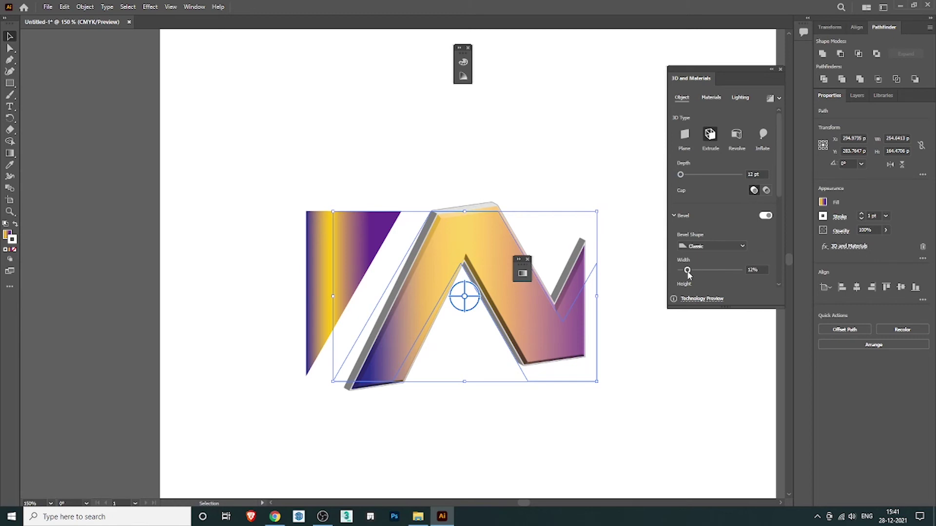
Set bevel width to 10%, try the cap options, then switch the bevel off.
{"action": "left_click", "coordinate": [753, 271]}
{"action": "type", "text": "10"}
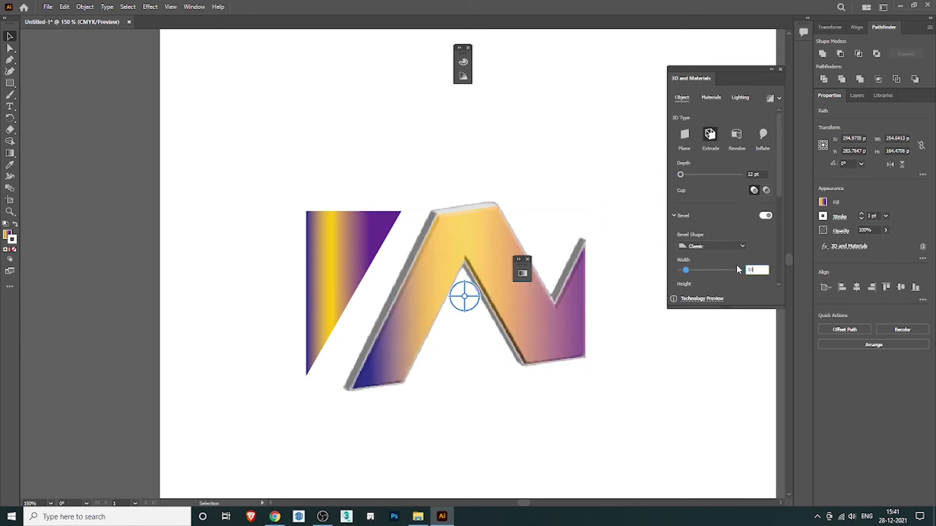
{"action": "key", "text": "Return"}
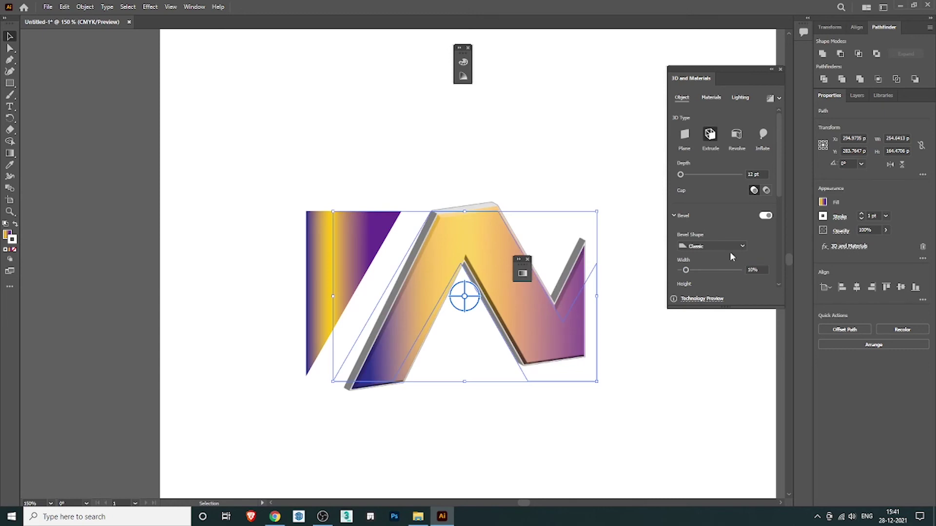
{"action": "left_click", "coordinate": [769, 190]}
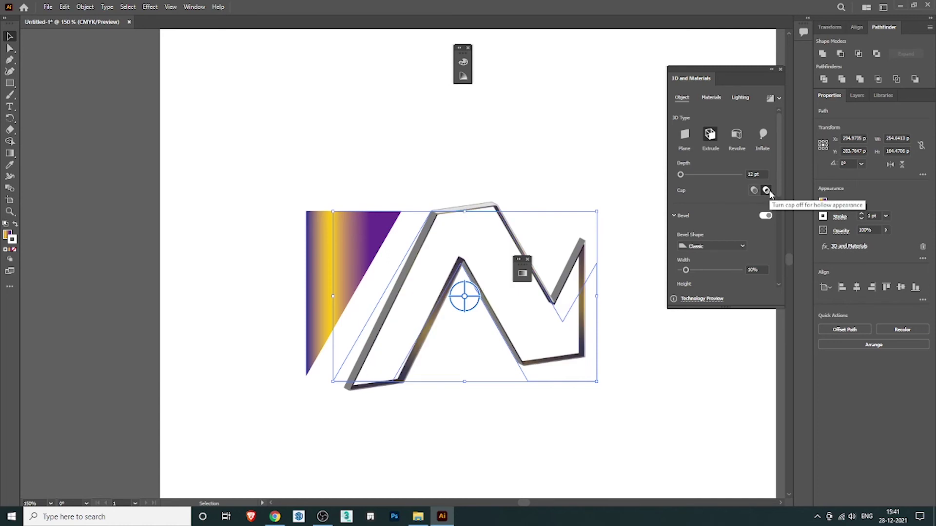
{"action": "left_click", "coordinate": [754, 190]}
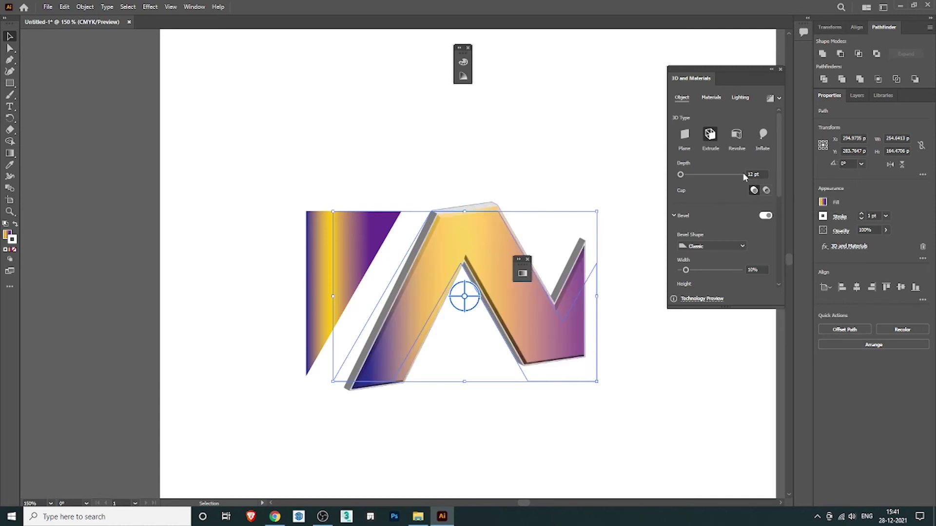
{"action": "left_click", "coordinate": [765, 215]}
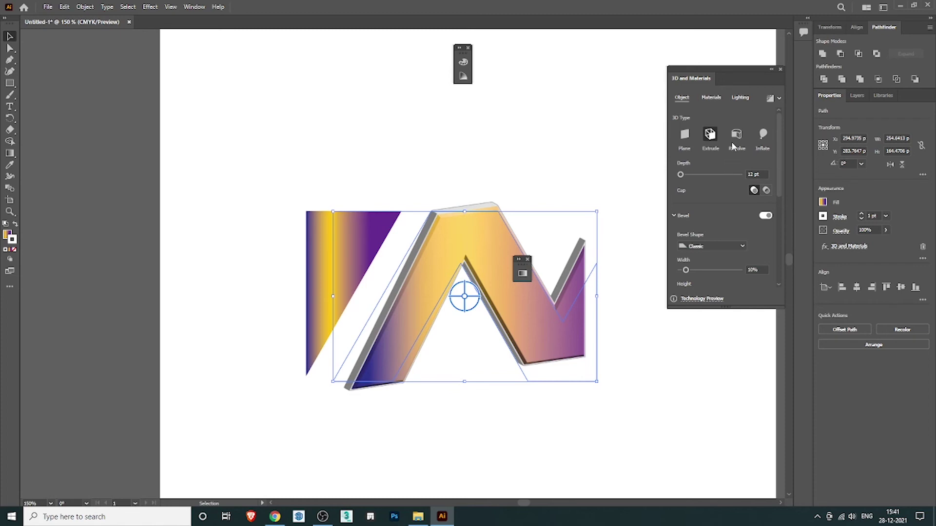
Switch the zigzag to Inflate with 43% volume and 12 pt depth.
{"action": "left_click", "coordinate": [764, 139]}
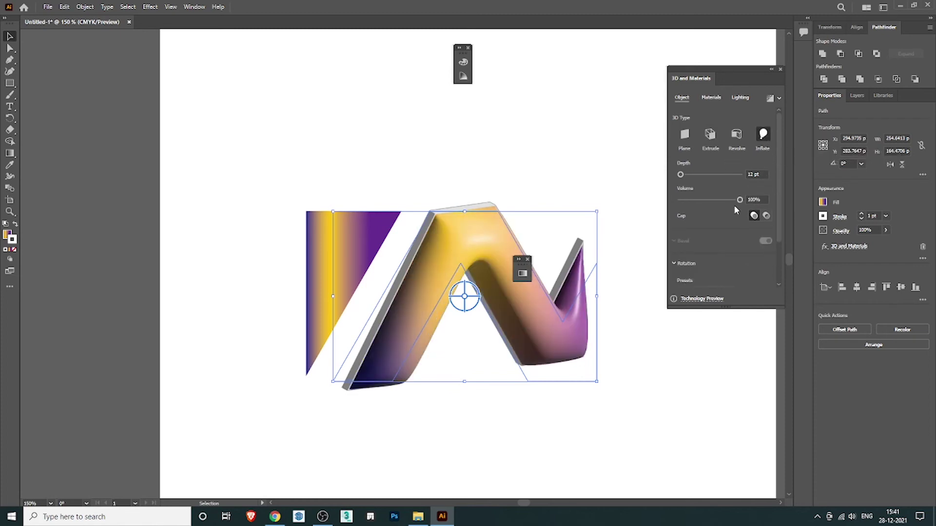
{"action": "mouse_move", "coordinate": [740, 200]}
{"action": "left_mouse_down"}
{"action": "mouse_move", "coordinate": [711, 203]}
{"action": "mouse_move", "coordinate": [720, 204]}
{"action": "left_mouse_up"}
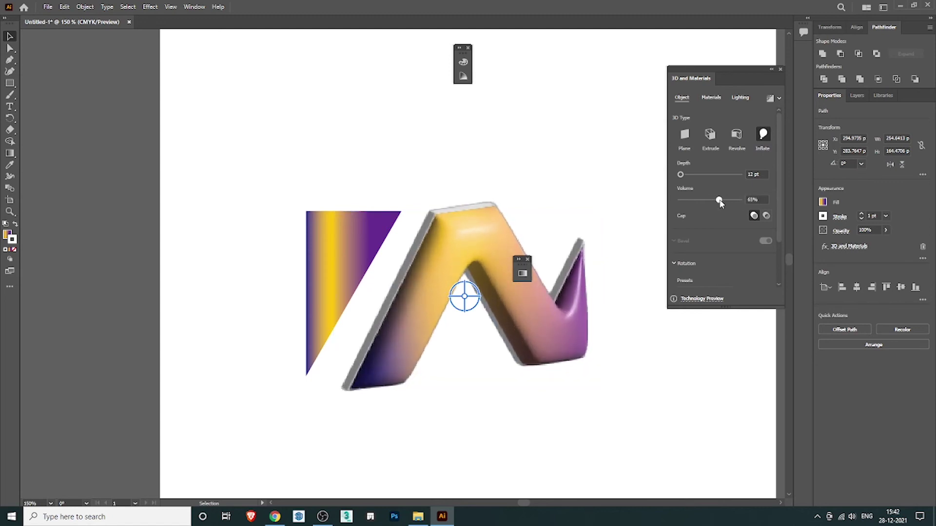
{"action": "left_click_drag", "start_coordinate": [679, 175], "coordinate": [683, 176]}
{"action": "left_click", "coordinate": [756, 174]}
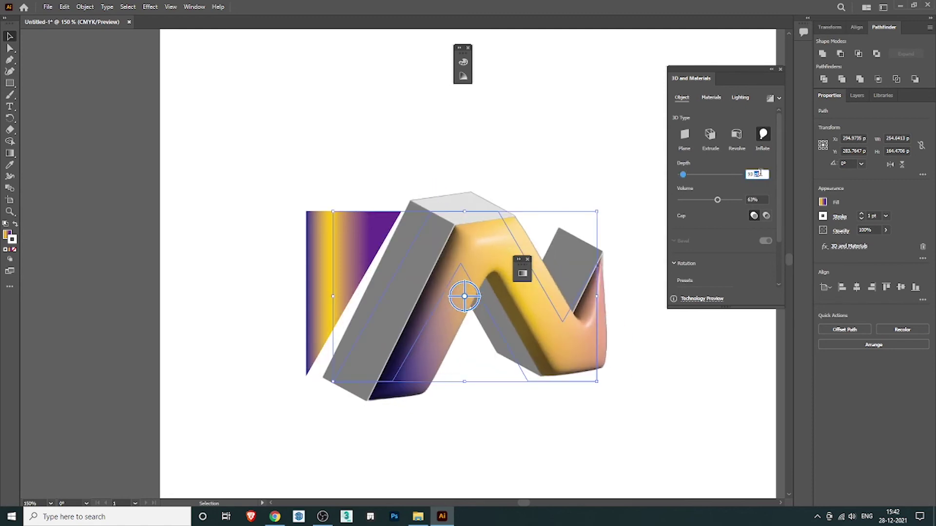
{"action": "type", "text": "12"}
{"action": "key", "text": "Return"}
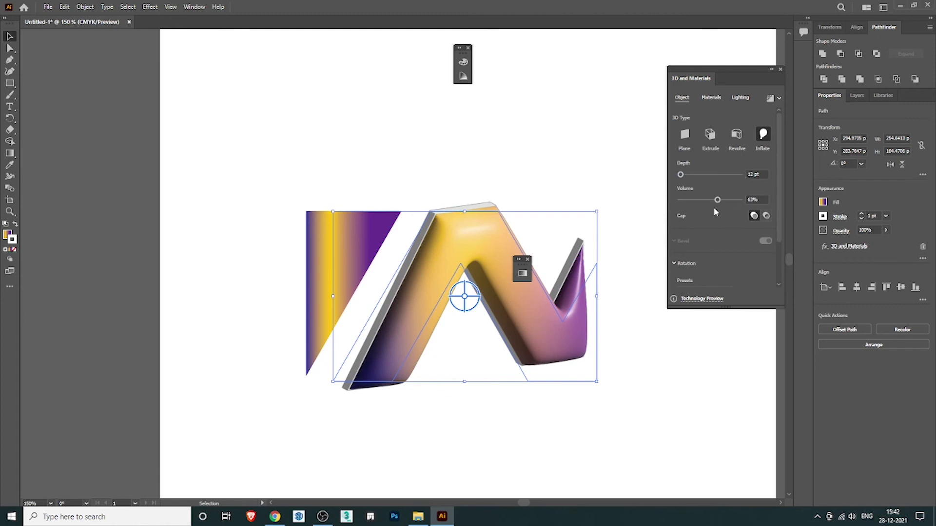
{"action": "left_click_drag", "start_coordinate": [718, 202], "coordinate": [707, 202]}
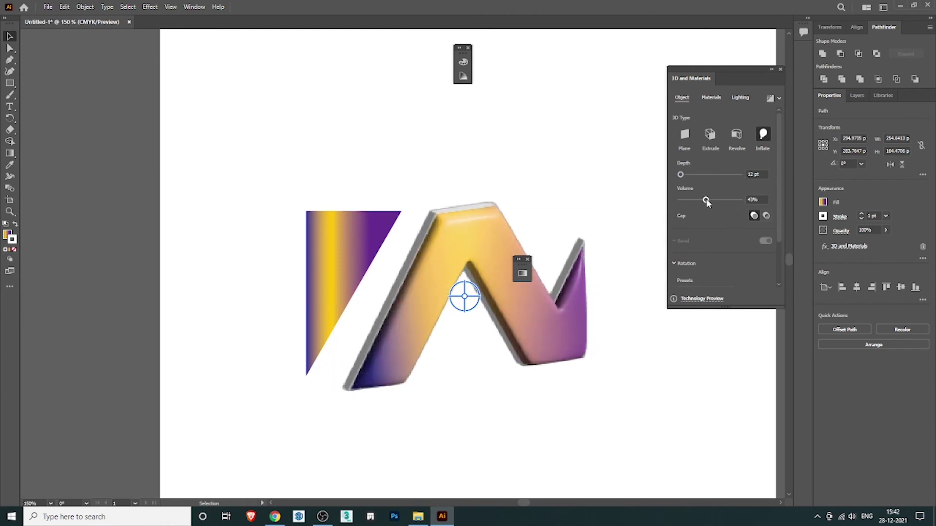
Compare plain extrusion against Inflate, keep Inflate, and select the left slanted shape.
{"action": "left_click", "coordinate": [710, 134]}
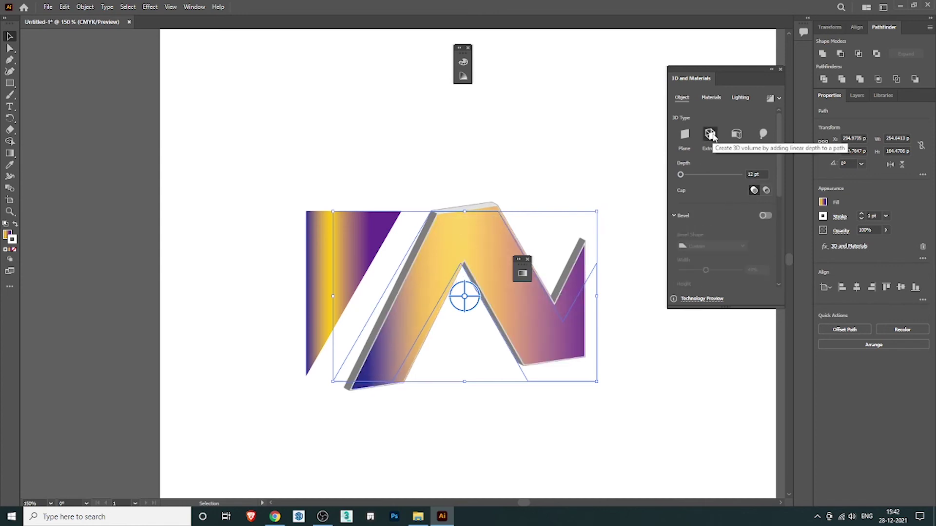
{"action": "left_click", "coordinate": [763, 135]}
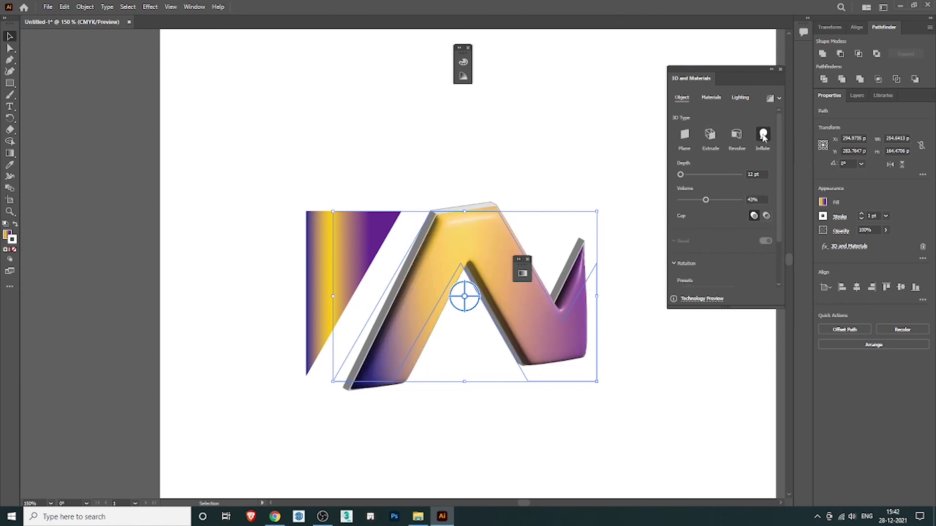
{"action": "left_click", "coordinate": [350, 224]}
{"action": "left_click", "coordinate": [149, 6]}
Extrude the left shape in 3D, try bevel and inflate, and set depth to 1 pt.
{"action": "left_click", "coordinate": [288, 64]}
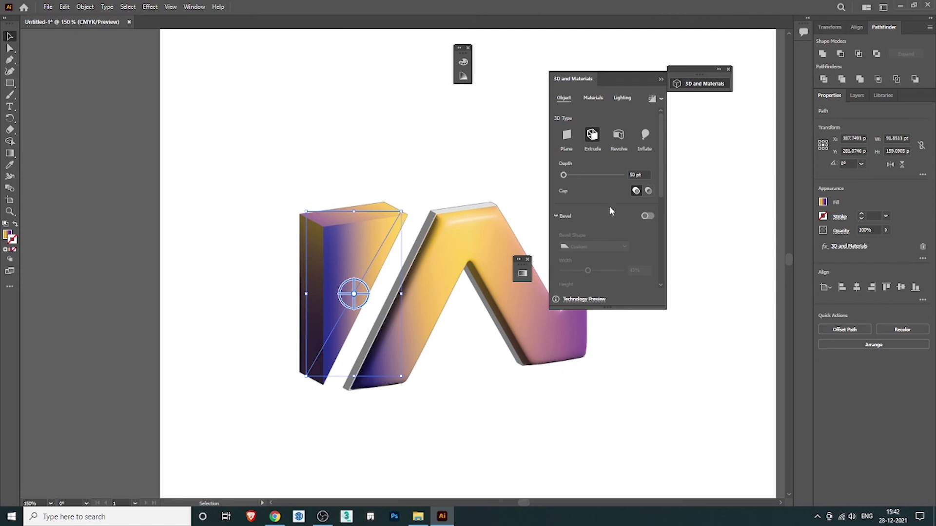
{"action": "left_click", "coordinate": [649, 217]}
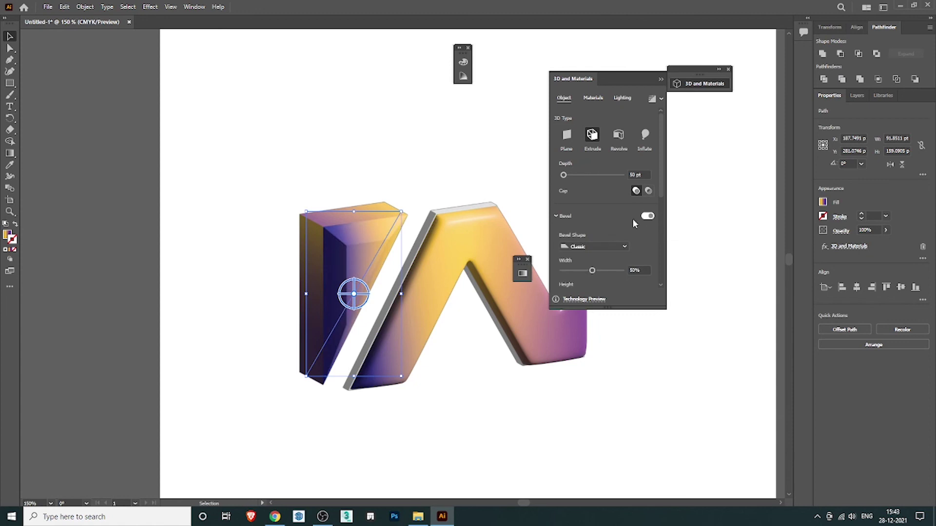
{"action": "left_click", "coordinate": [645, 135]}
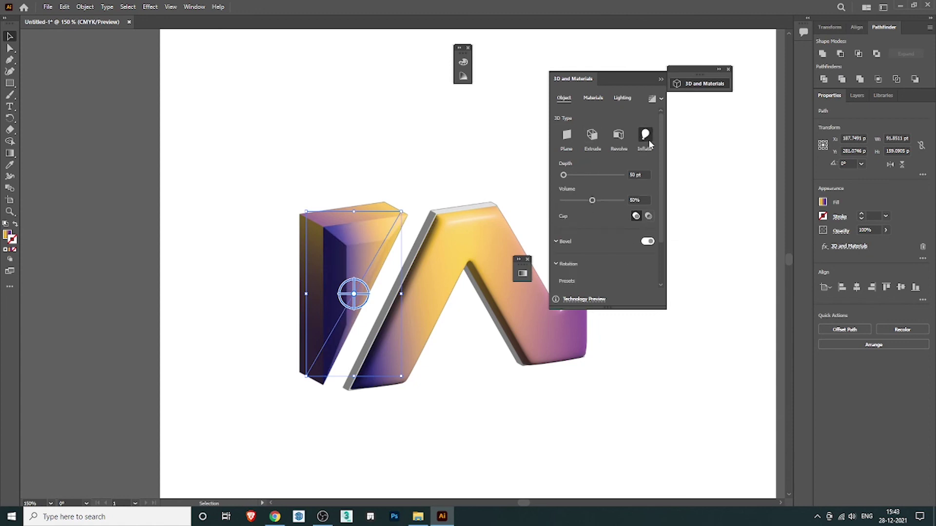
{"action": "left_click", "coordinate": [596, 146]}
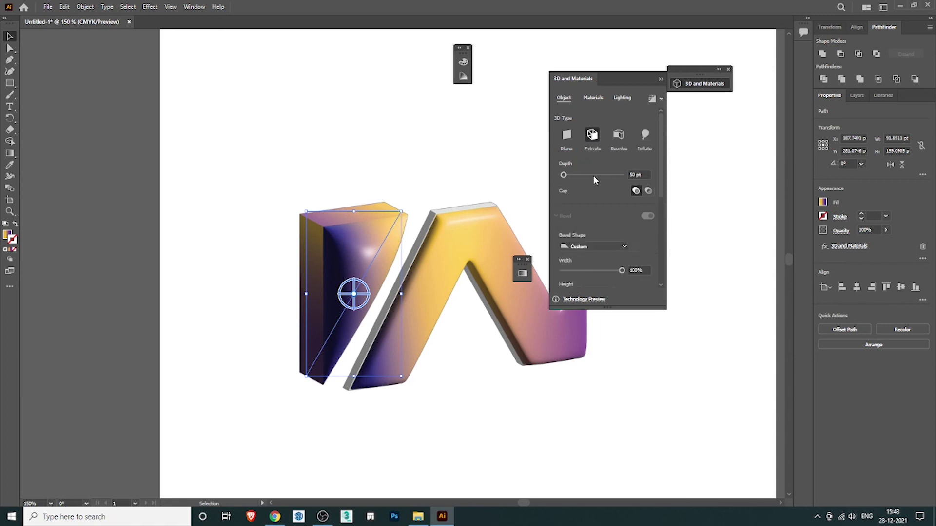
{"action": "left_click", "coordinate": [632, 175]}
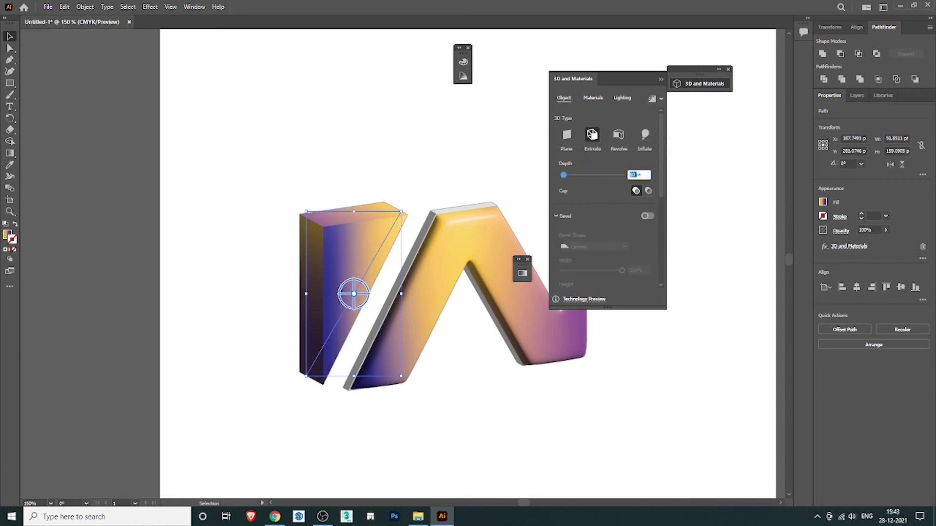
{"action": "type", "text": "1"}
{"action": "key", "text": "Return"}
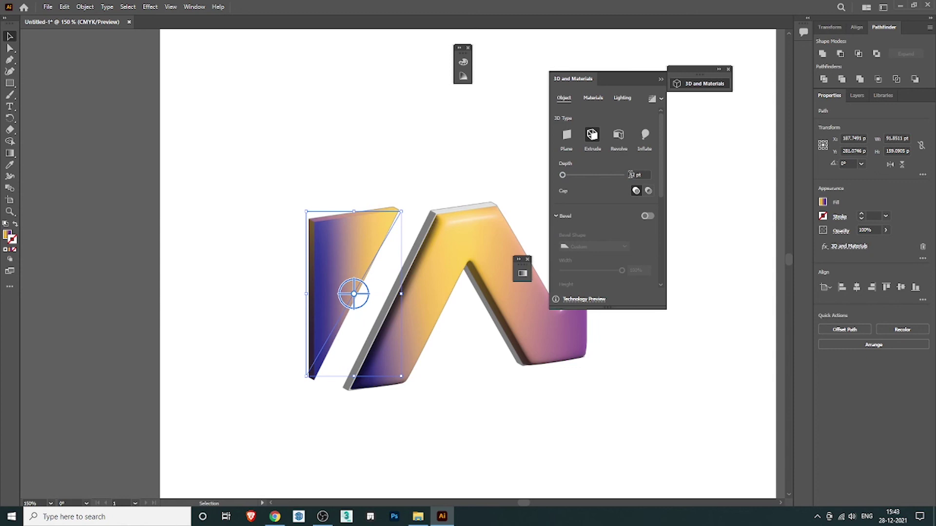
Give the left slanted shape a white (FFFFFF) stroke, keeping its gradient fill.
{"action": "left_click", "coordinate": [661, 79]}
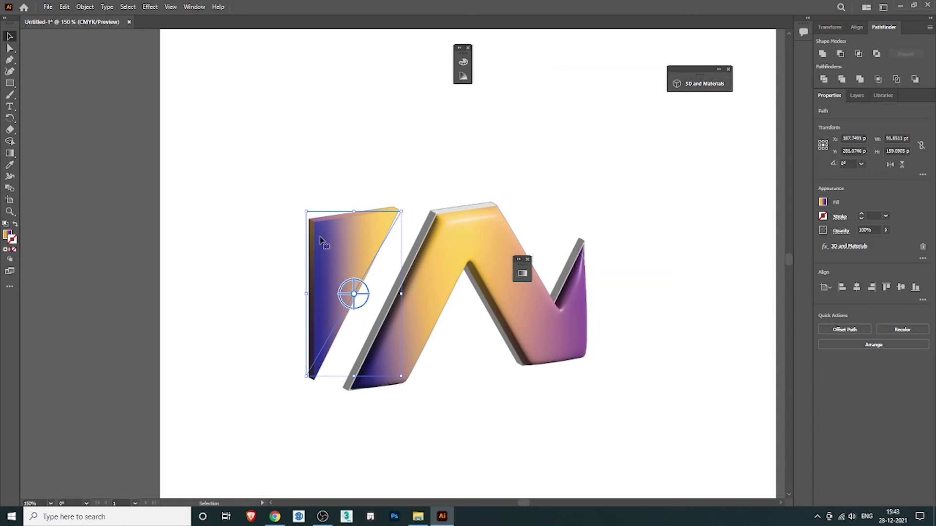
{"action": "left_click", "coordinate": [224, 247]}
{"action": "left_click", "coordinate": [320, 244]}
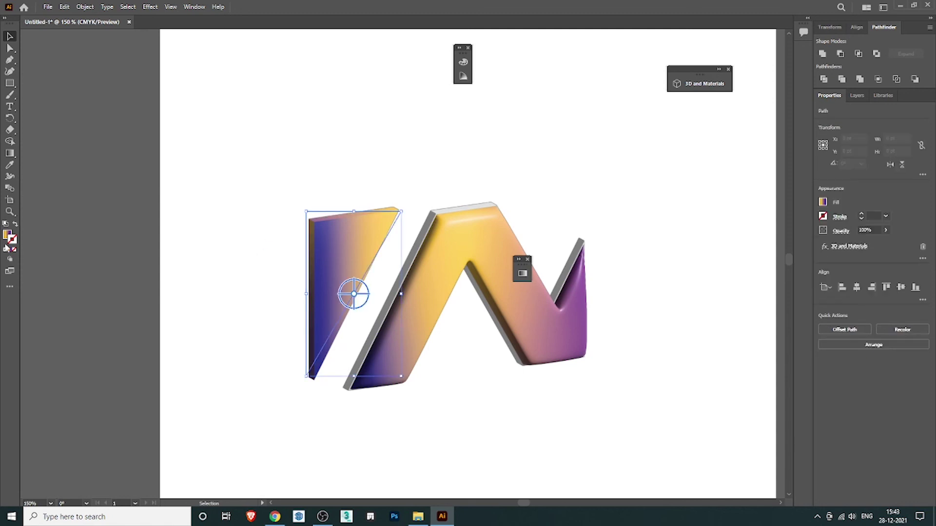
{"action": "left_click", "coordinate": [14, 225]}
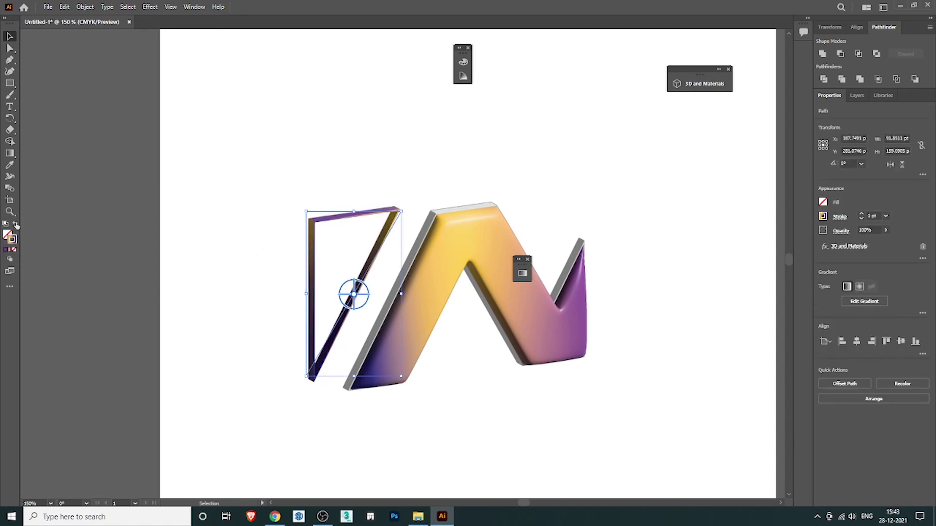
{"action": "left_click", "coordinate": [15, 225]}
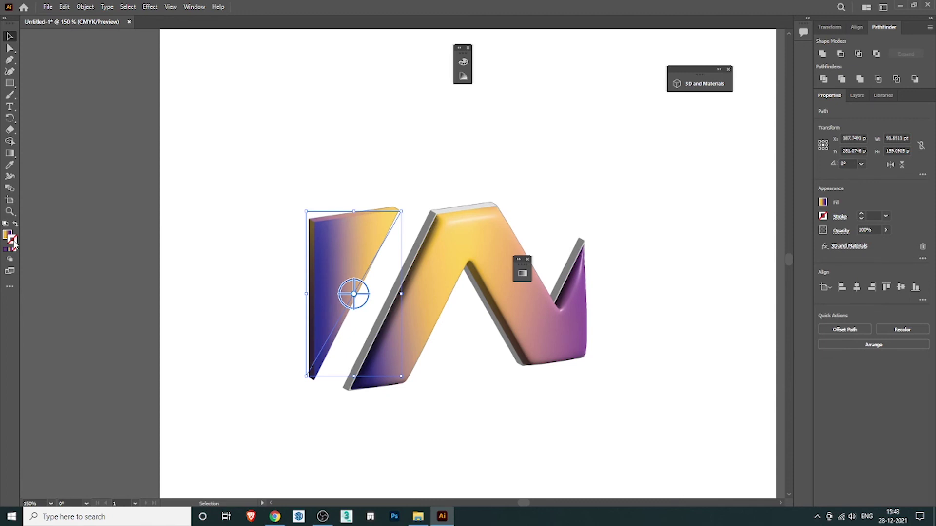
{"action": "double_click", "coordinate": [12, 240]}
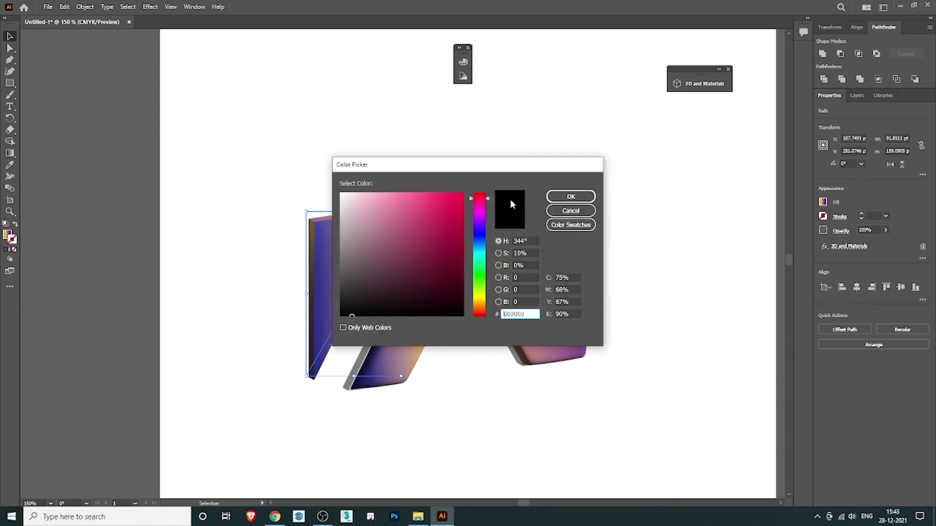
{"action": "left_click_drag", "start_coordinate": [345, 193], "coordinate": [332, 186]}
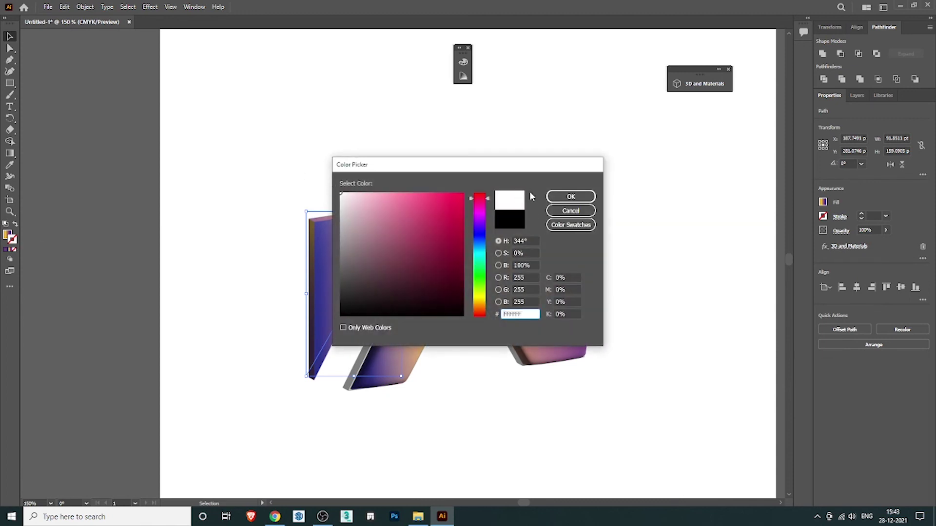
{"action": "left_click", "coordinate": [559, 197]}
{"action": "left_click", "coordinate": [260, 174]}
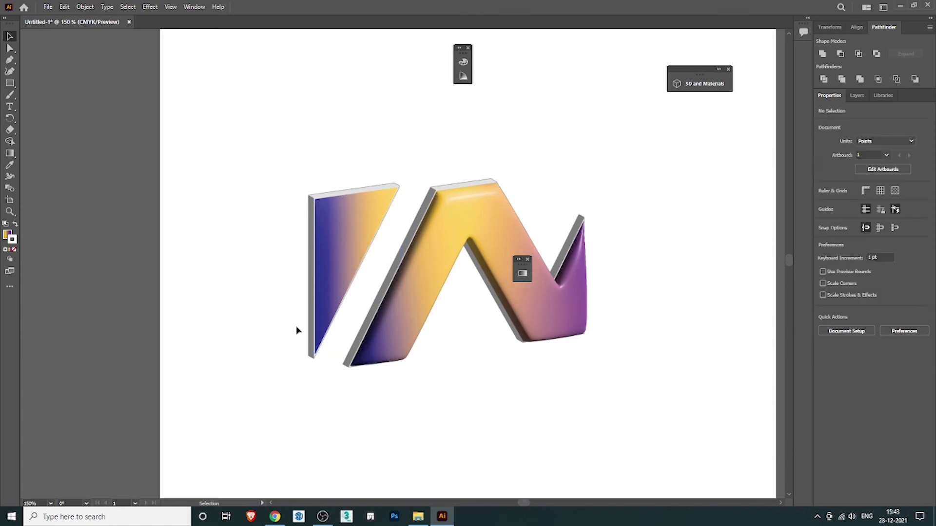
Close the two floating panels and the collapsed 3D and Materials panel.
{"action": "scroll", "coordinate": [271, 333], "scroll_direction": "down", "scroll_amount": 4}
{"action": "scroll", "coordinate": [341, 331], "scroll_direction": "up", "scroll_amount": 4}
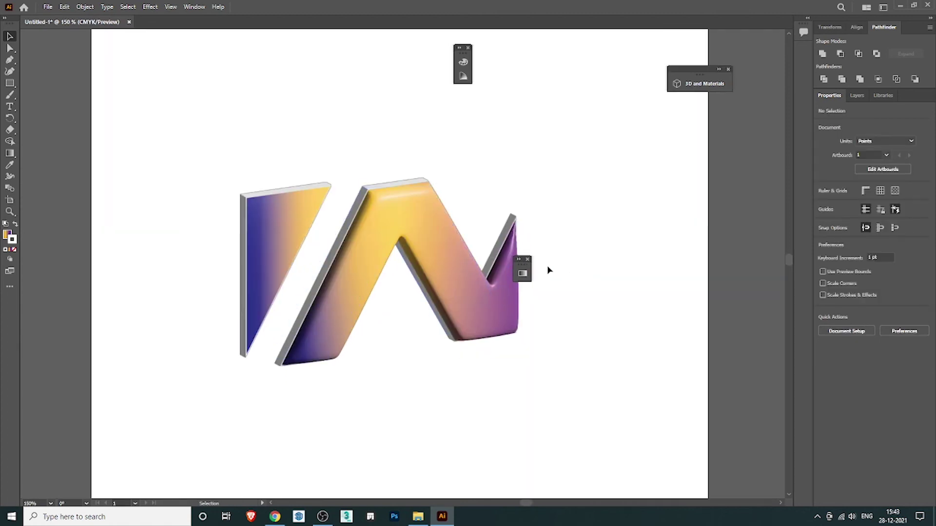
{"action": "left_click", "coordinate": [528, 260]}
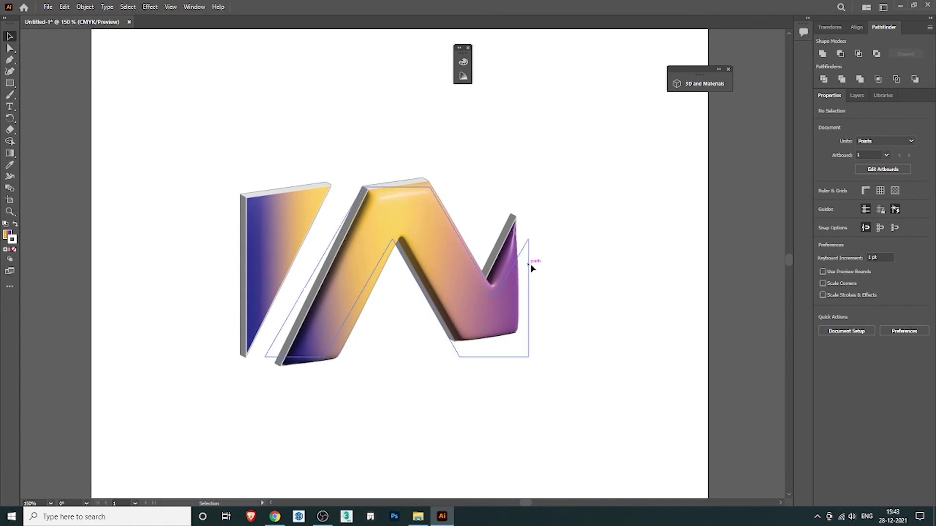
{"action": "left_click", "coordinate": [469, 49]}
{"action": "left_click", "coordinate": [728, 70]}
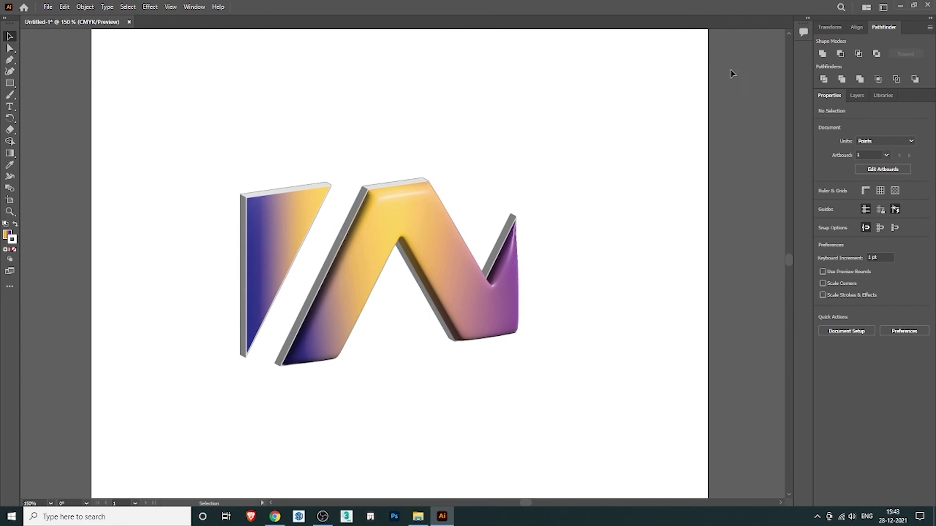